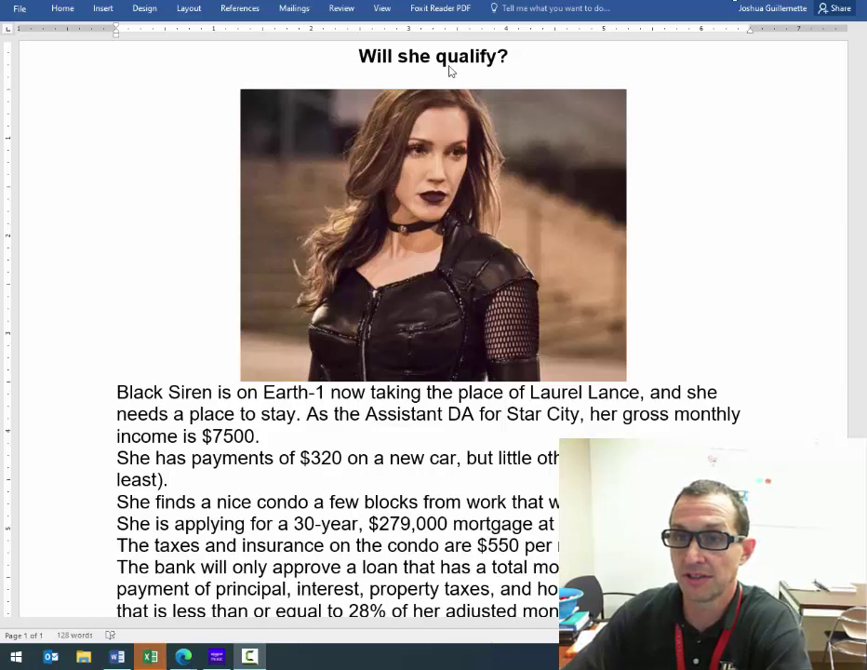
Step: Read the loan problem's title and the paragraphs on the applicant's gross monthly income and car payments
left_click_drag(361, 56, 524, 58)
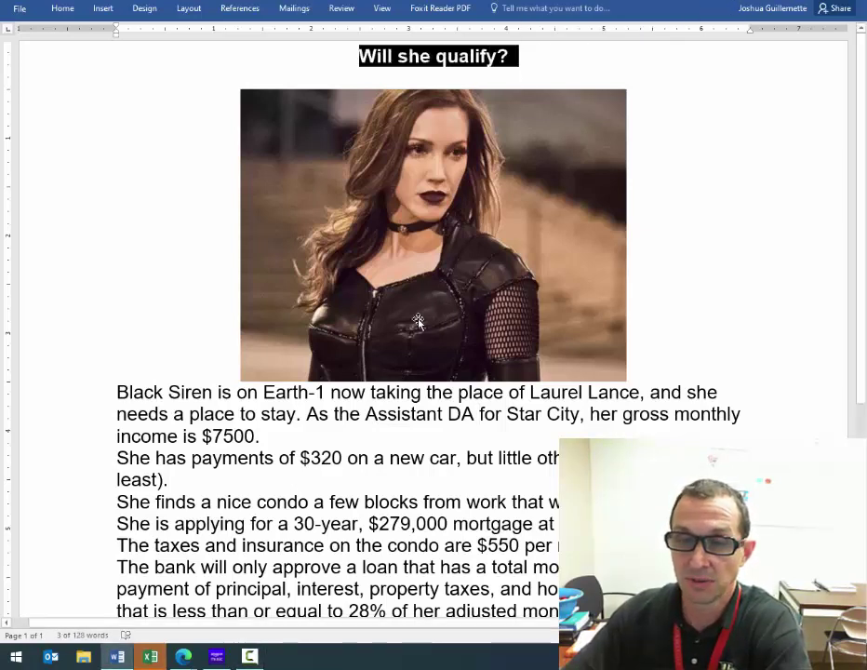
left_click(439, 472)
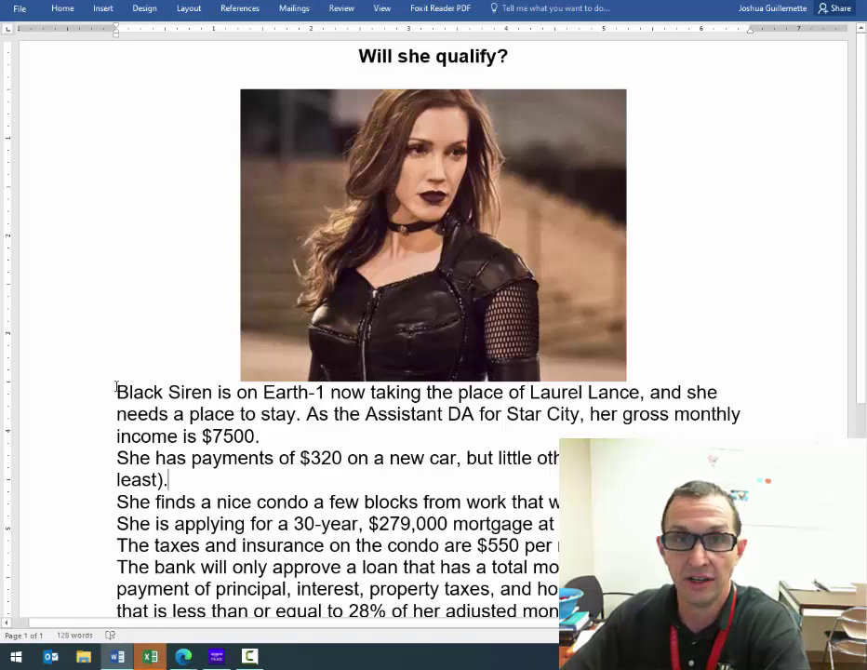
scroll(115, 355, "down", 1)
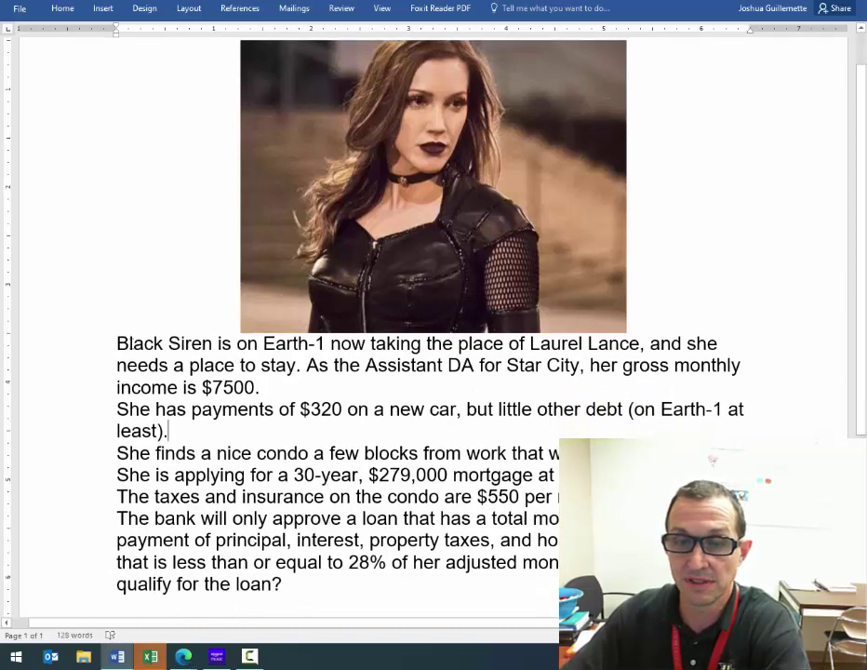
left_click_drag(115, 344, 299, 366)
left_click(299, 365)
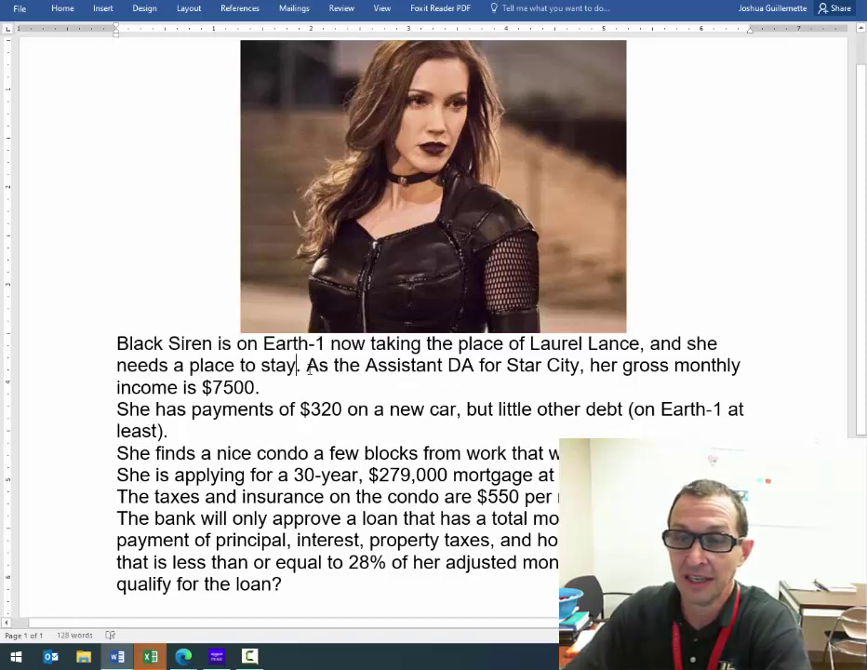
left_click_drag(306, 364, 279, 387)
left_click(275, 388)
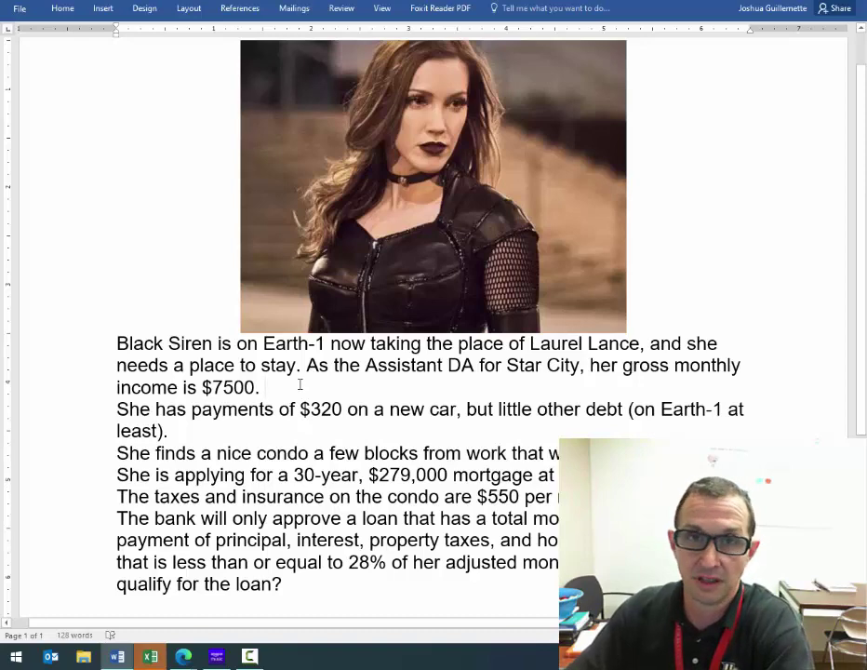
scroll(288, 381, "down", 3)
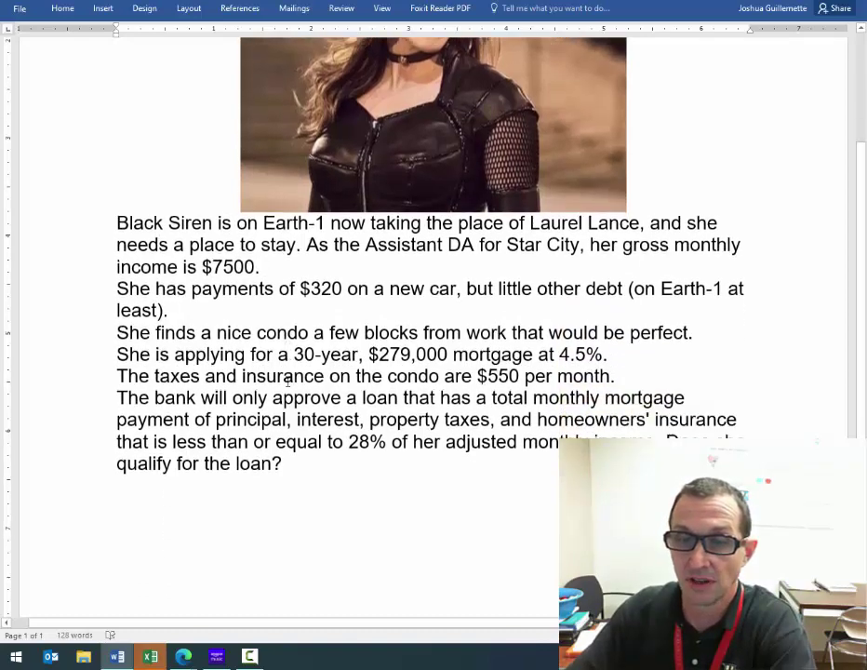
left_click_drag(139, 263, 757, 263)
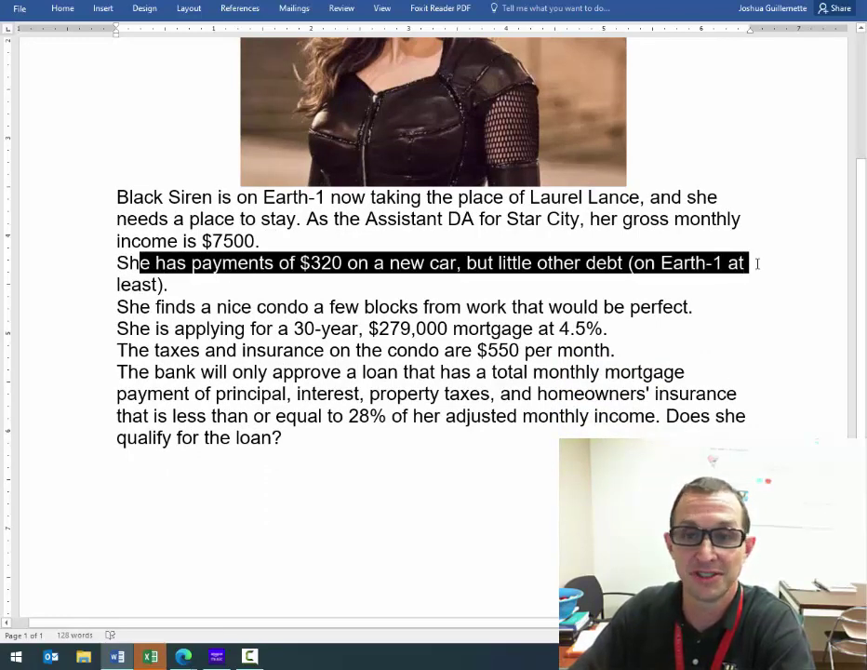
left_click(319, 284)
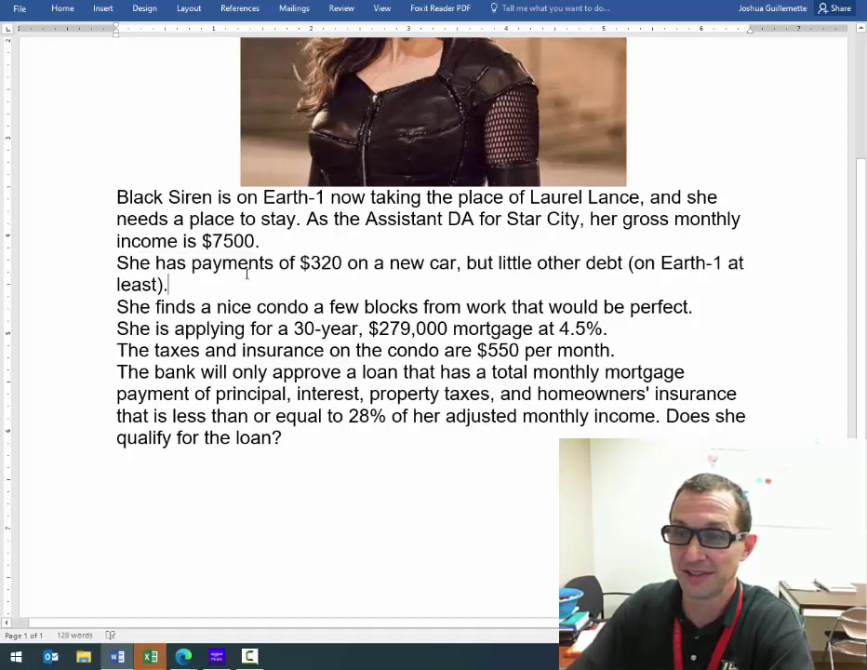
Step: Read the condo's mortgage terms, the taxes and insurance, and the bank's 28% approval rule in the loan problem
left_click_drag(117, 306, 698, 308)
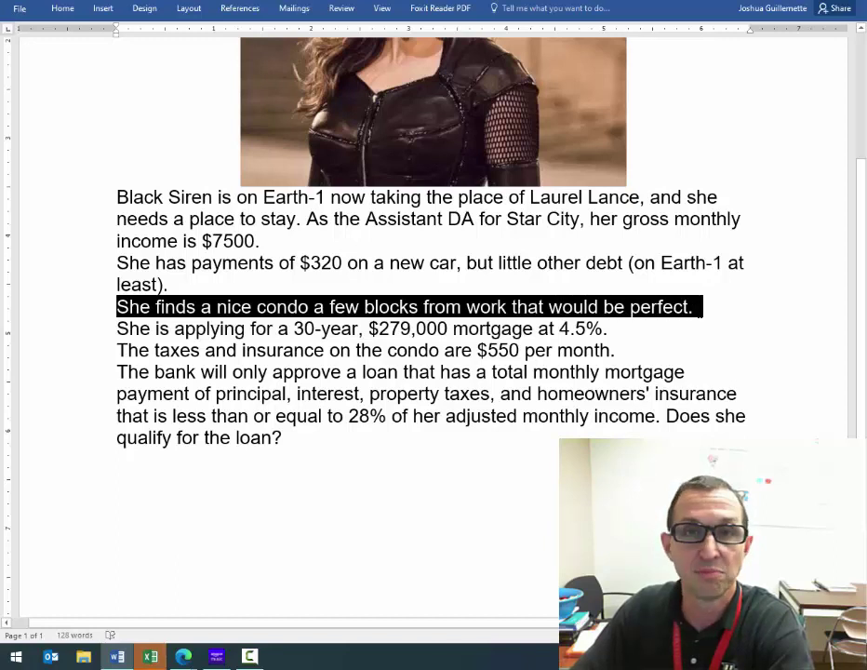
left_click(102, 331)
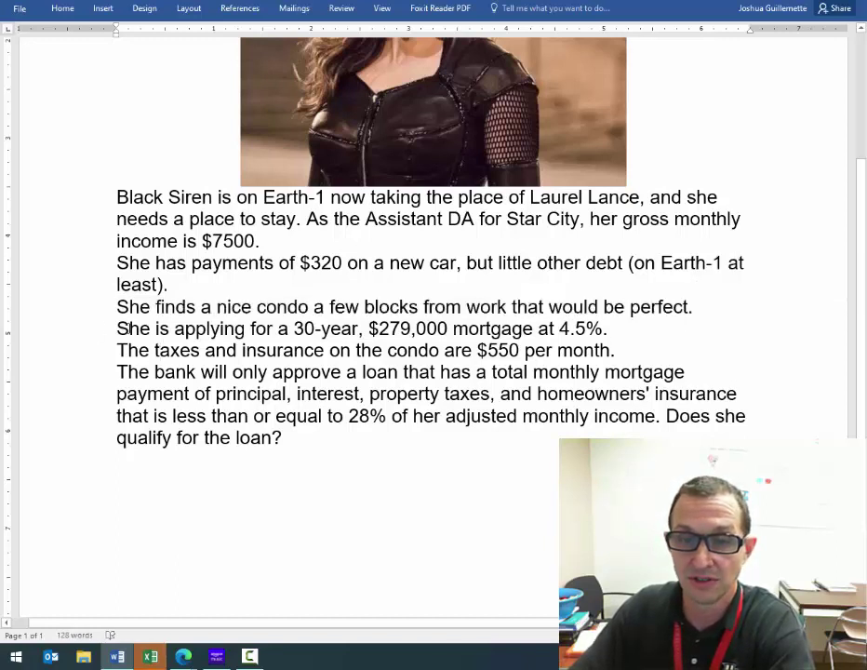
left_click_drag(130, 329, 604, 329)
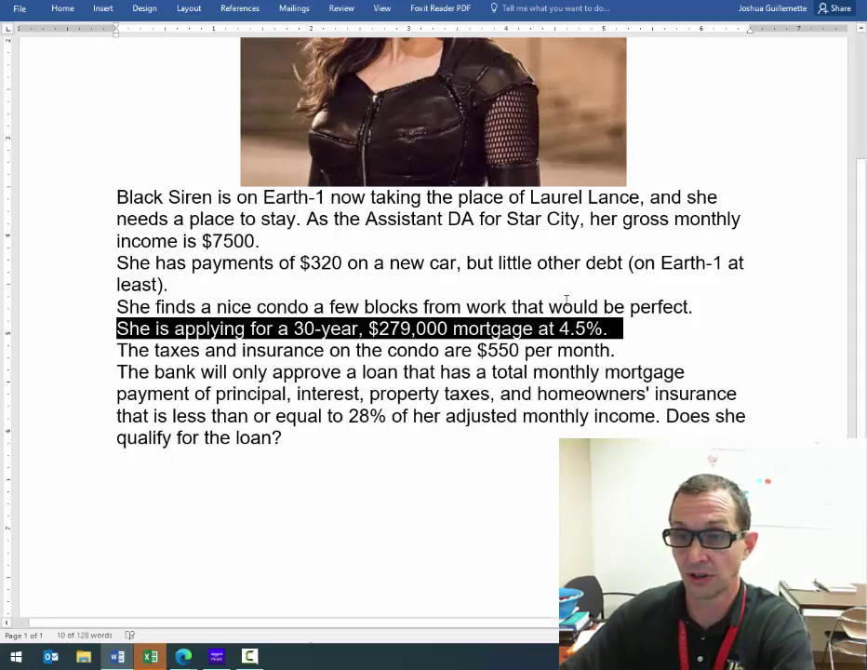
left_click(206, 328)
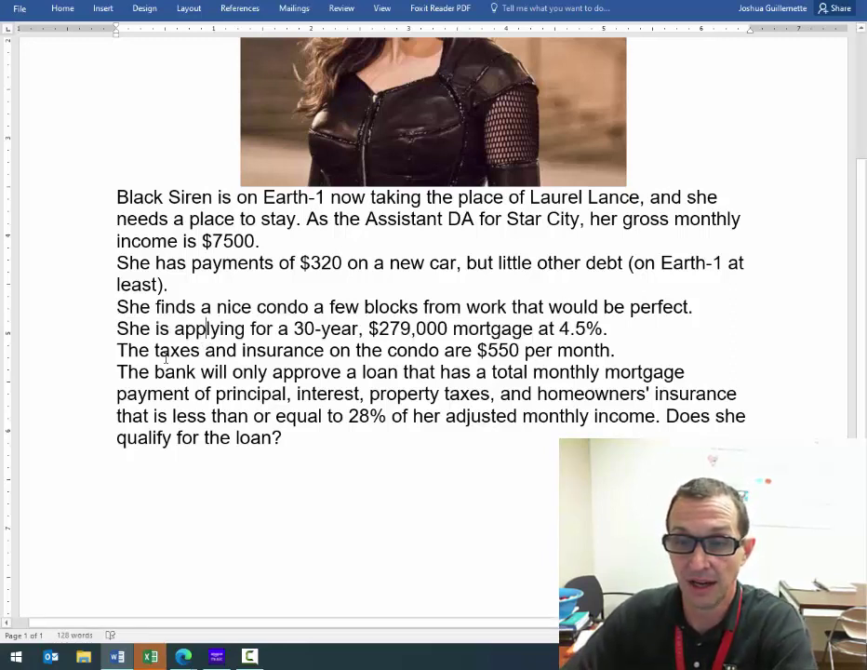
left_click_drag(160, 354, 610, 351)
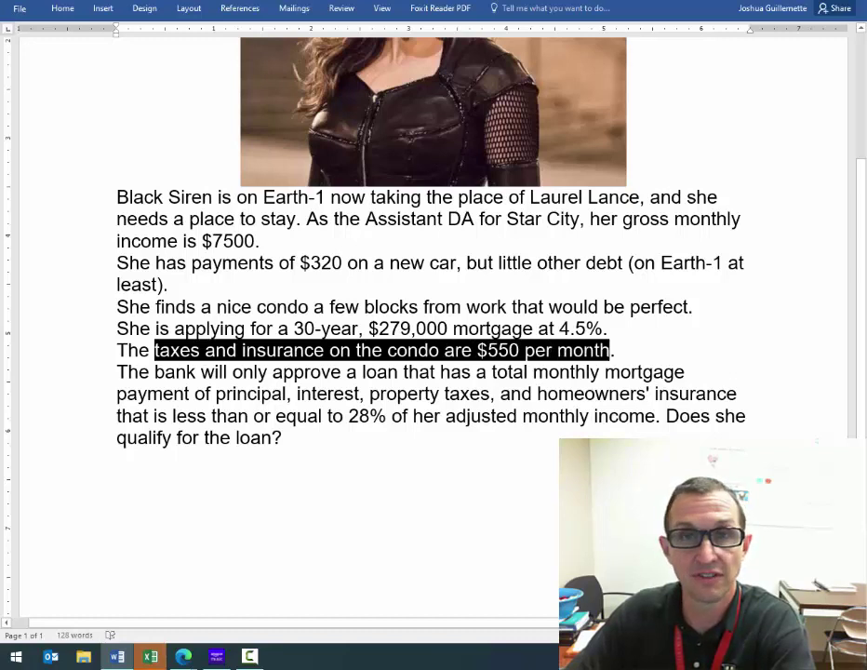
left_click(151, 380)
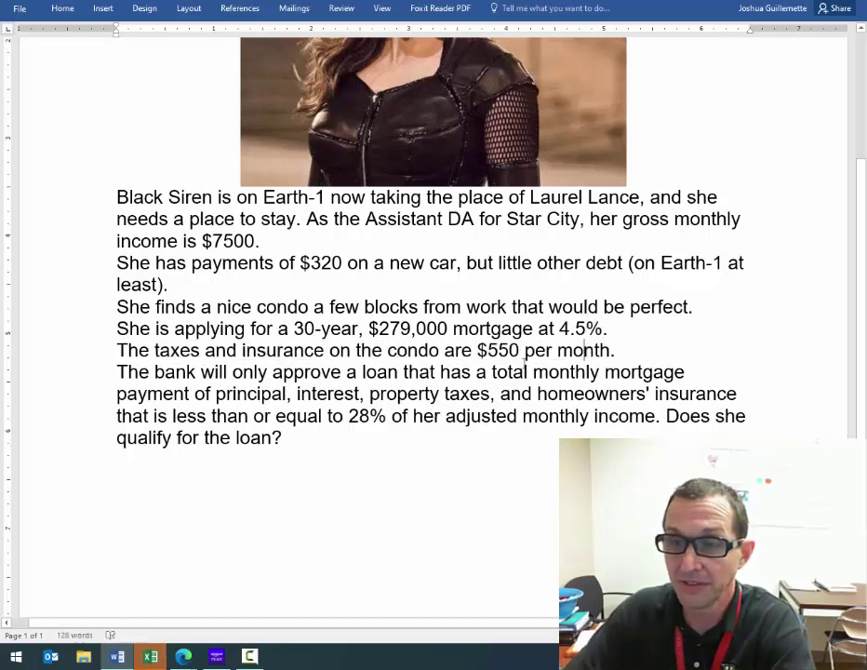
left_click_drag(139, 372, 666, 420)
left_click(637, 393)
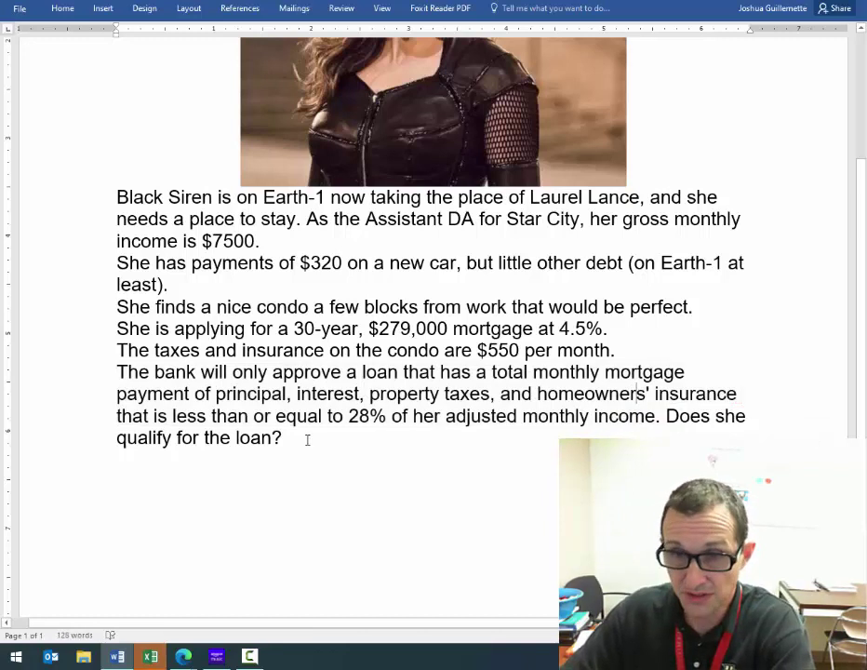
left_click_drag(173, 416, 444, 415)
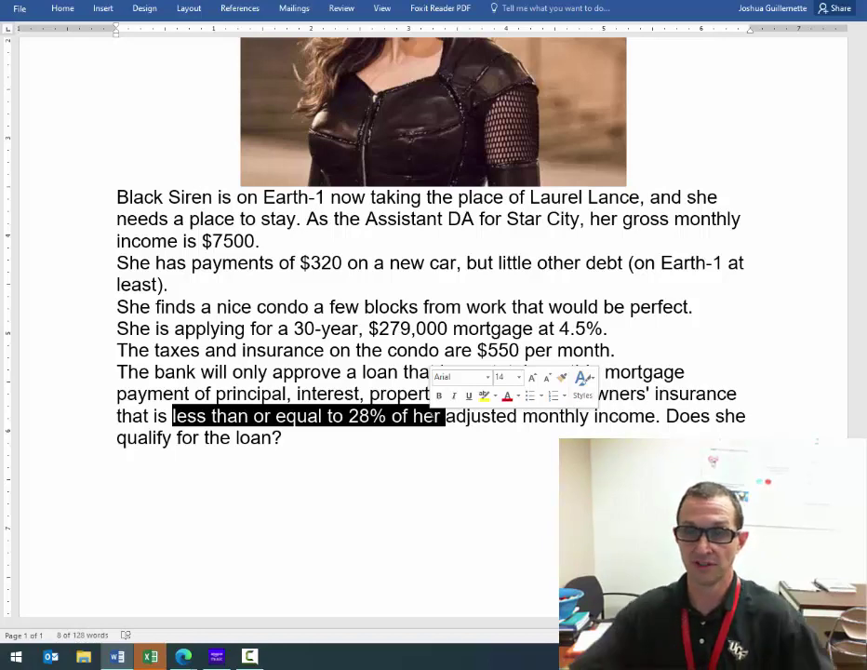
scroll(298, 448, "down", 1)
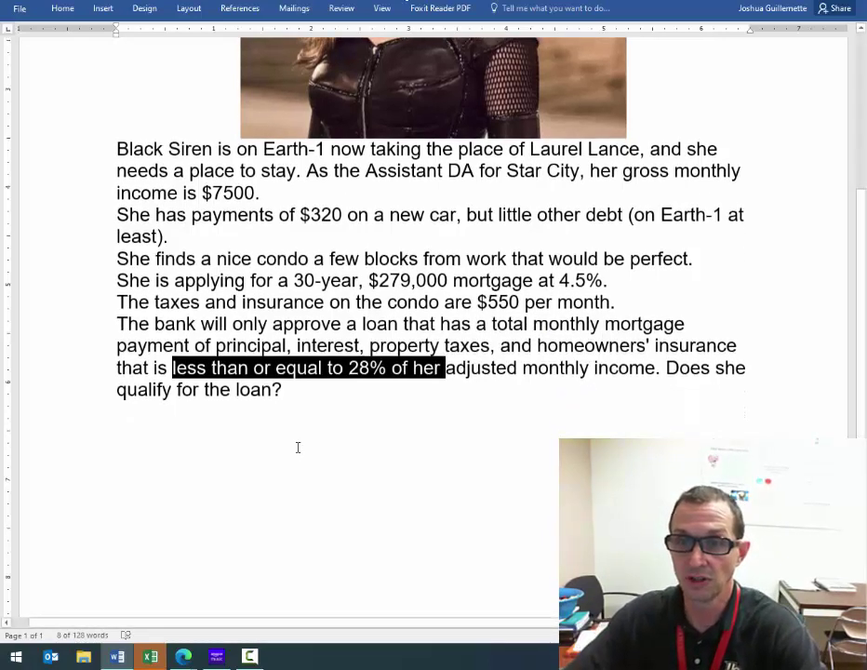
scroll(298, 448, "down", 1)
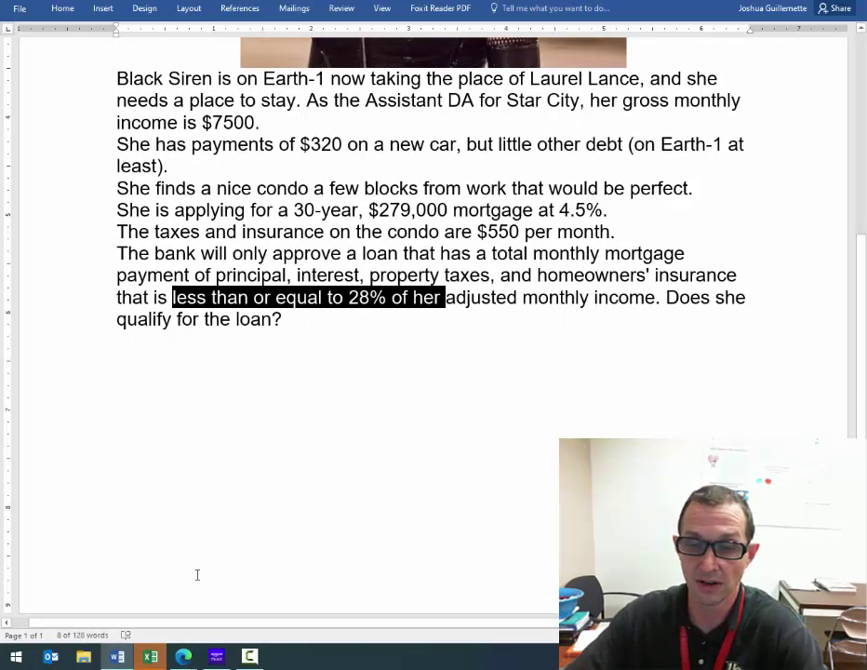
Step: Switch to the Excel workbook, dismiss the AutoRecover warning, and review the income and mortgage labels in columns A and D
left_click(151, 656)
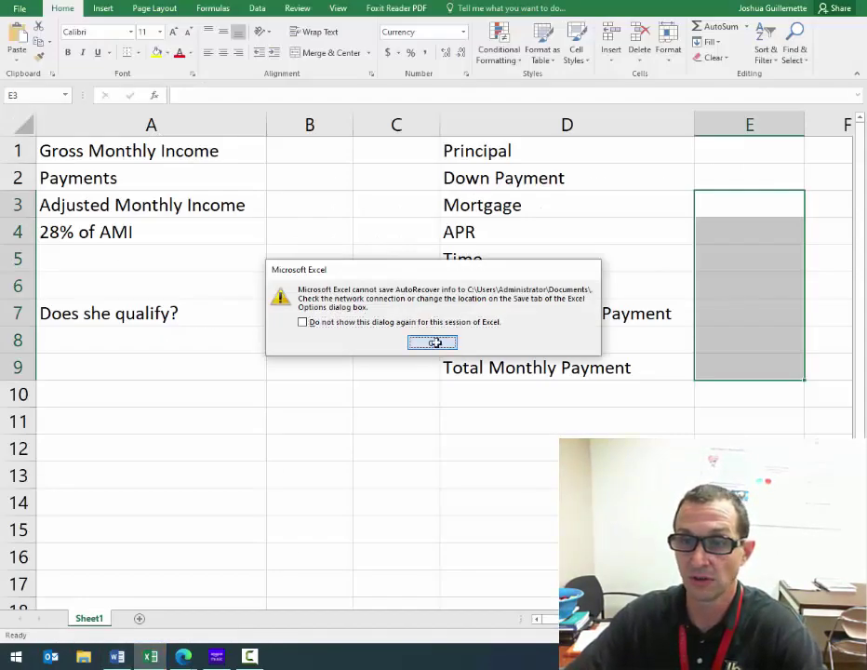
left_click(438, 343)
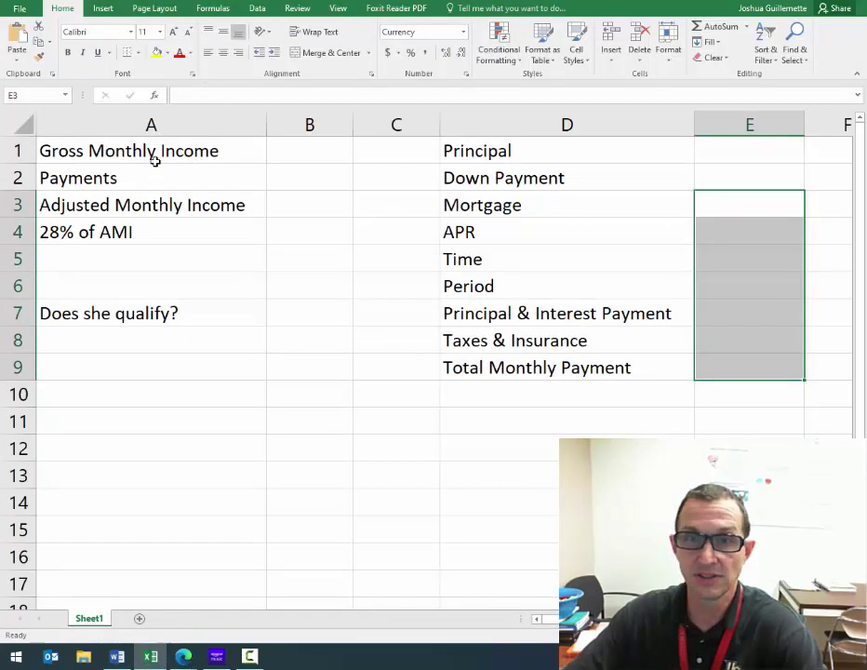
left_click_drag(130, 151, 345, 308)
left_click_drag(532, 159, 741, 362)
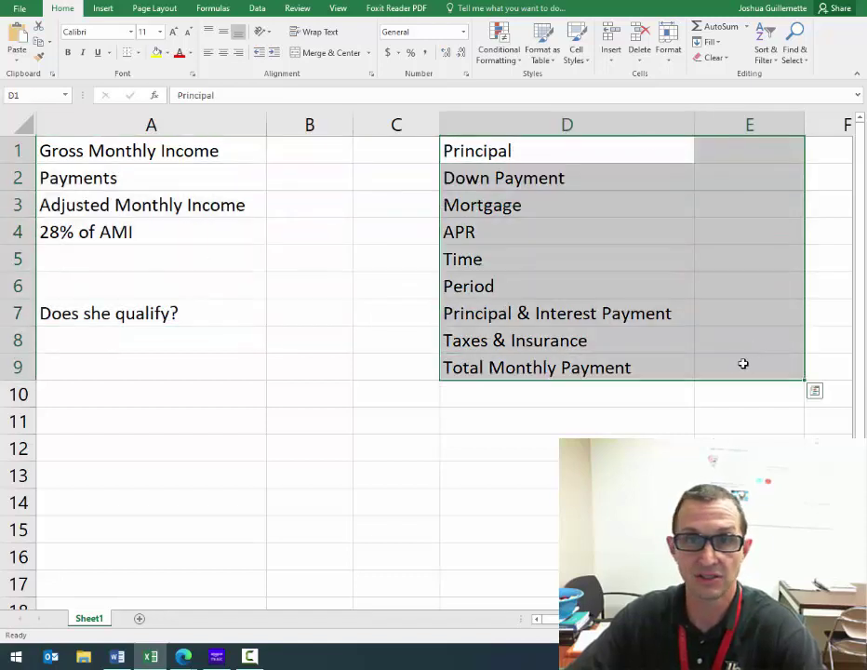
left_click(125, 146)
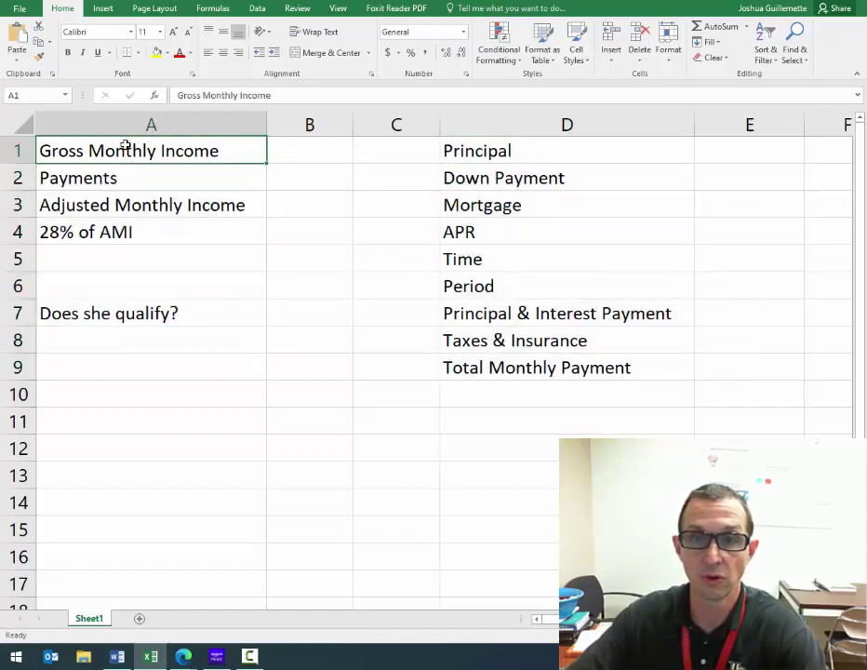
left_click(126, 179)
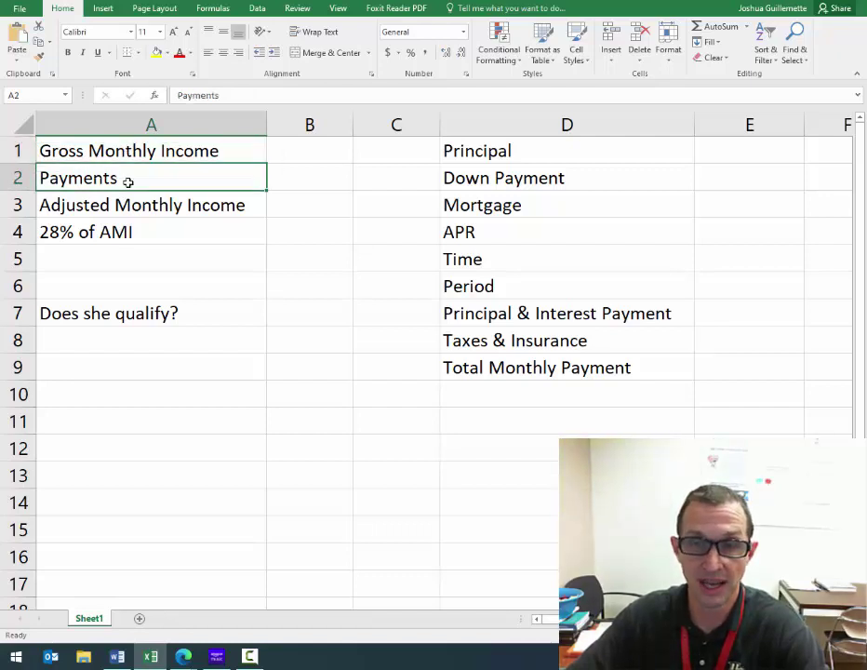
left_click(139, 204)
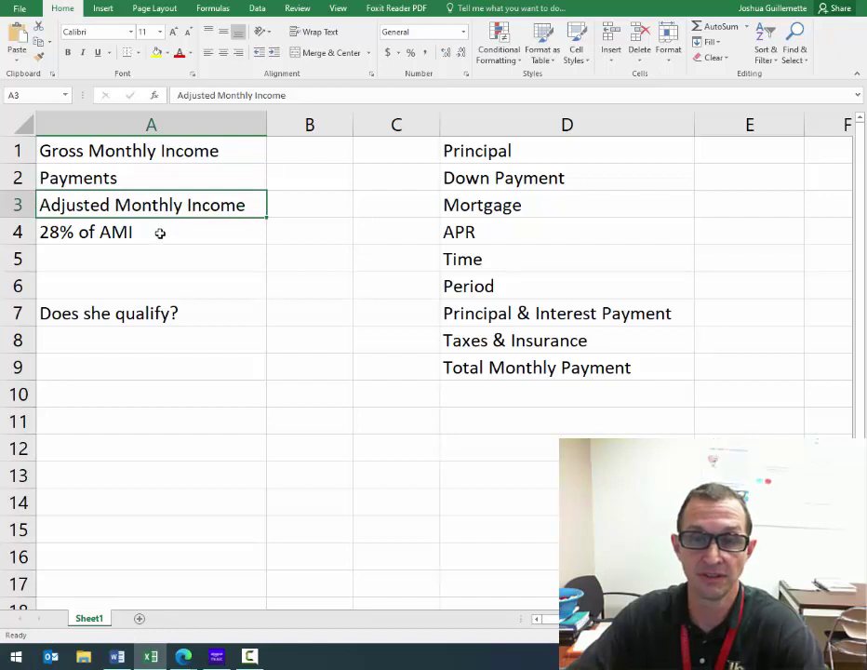
left_click(160, 234)
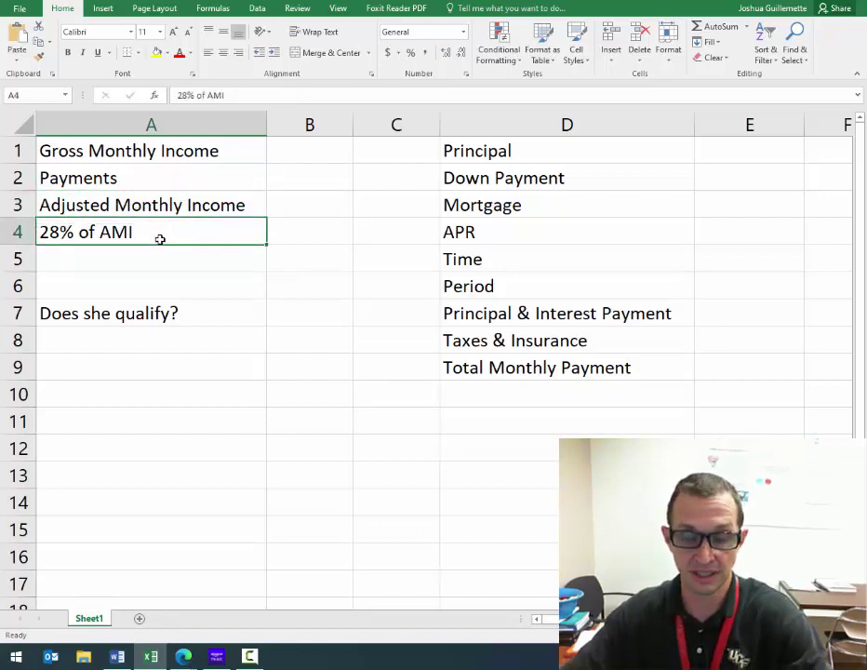
Step: Enter $7500 as Gross Monthly Income in B1 and 320 as Payments in B2, checking the payment against the Word document
left_click(300, 154)
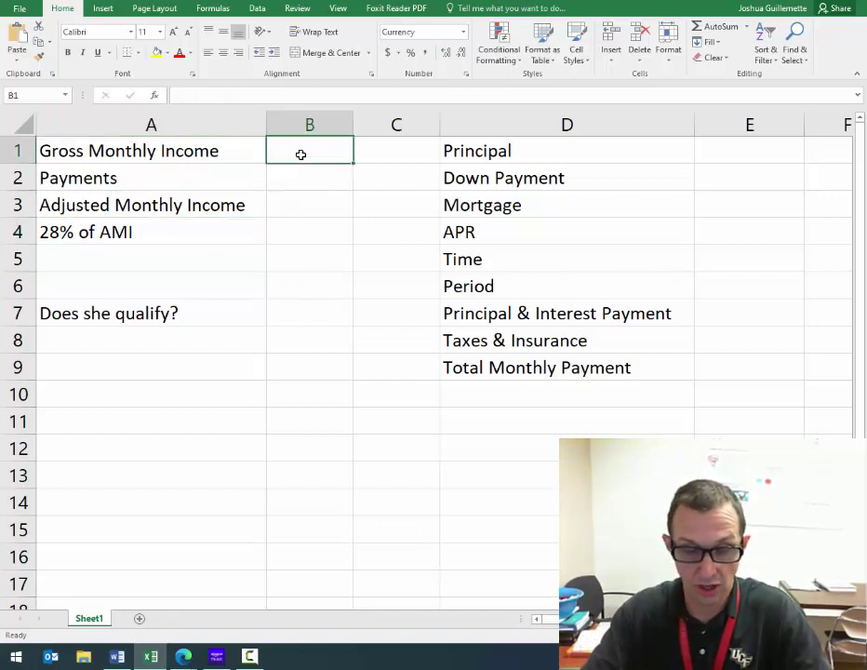
type("$7500")
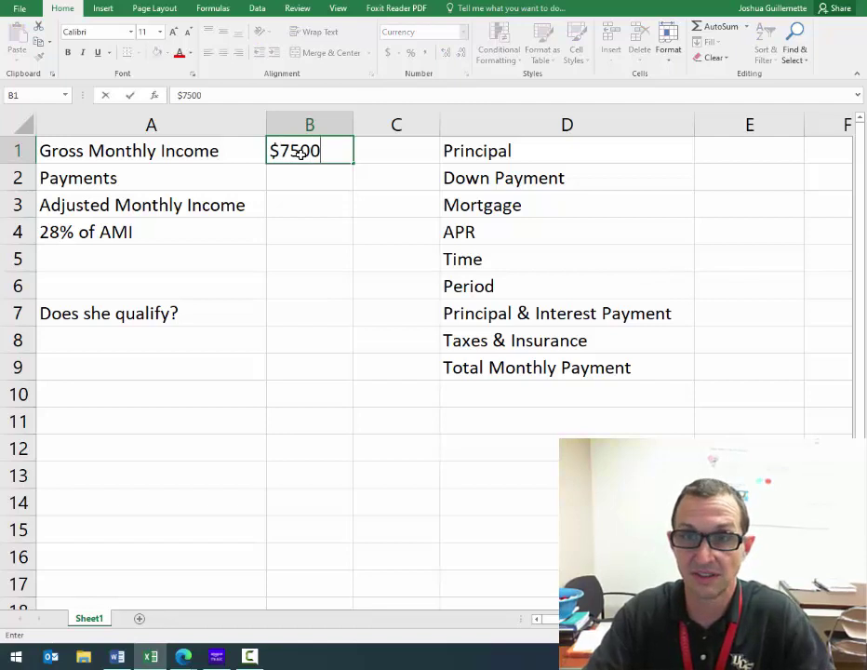
key("ctrl+Return")
key("Return")
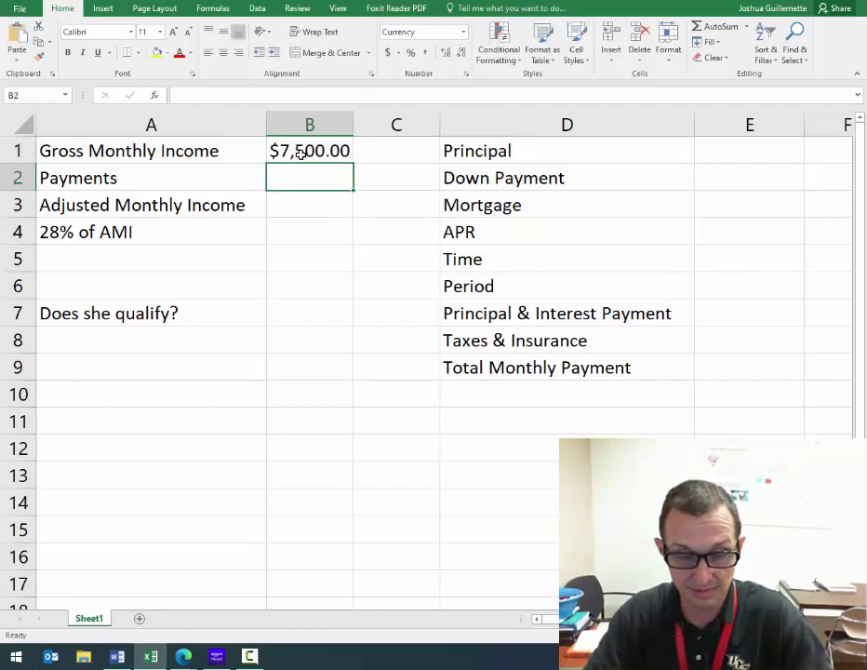
type("320")
key("Return")
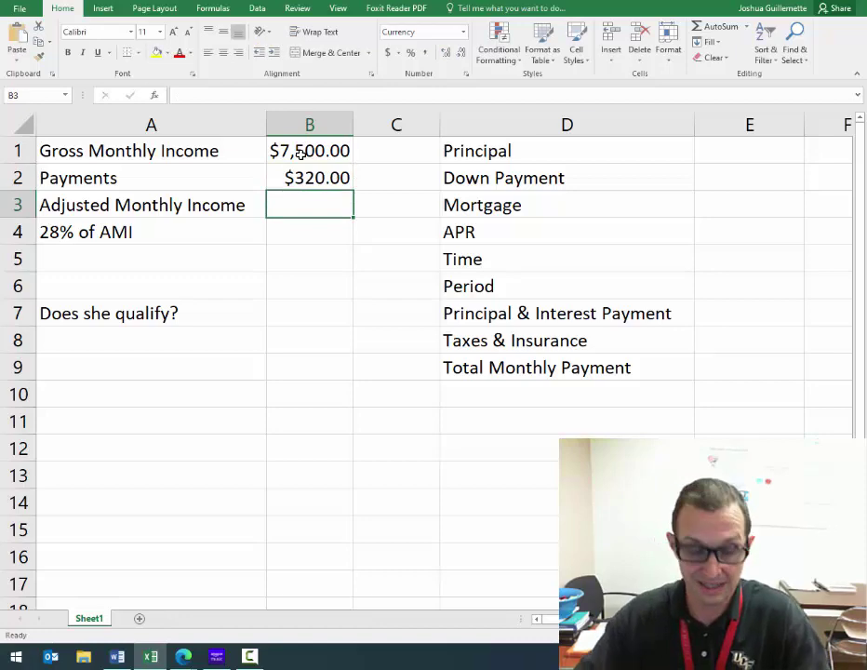
key("alt+Tab")
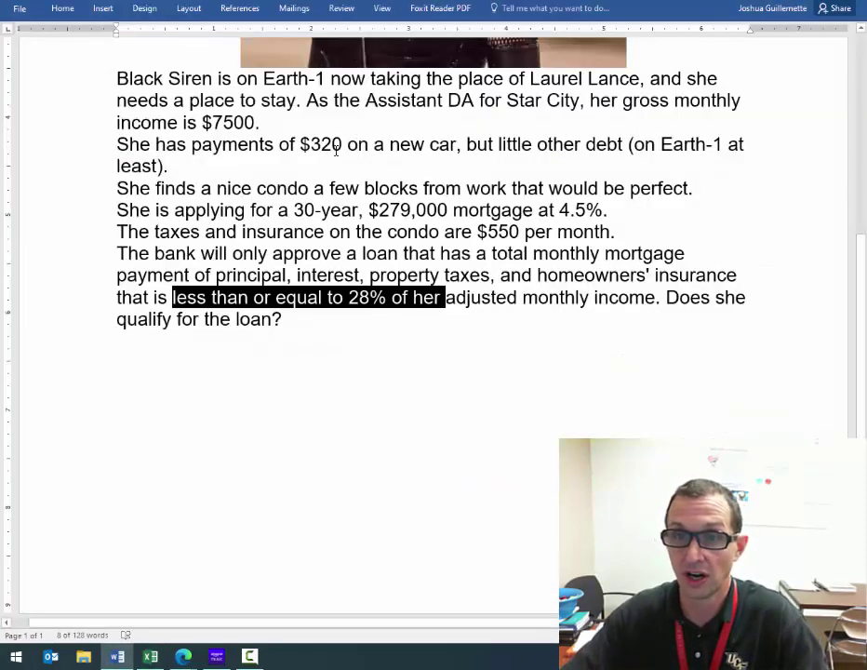
key("alt+Tab")
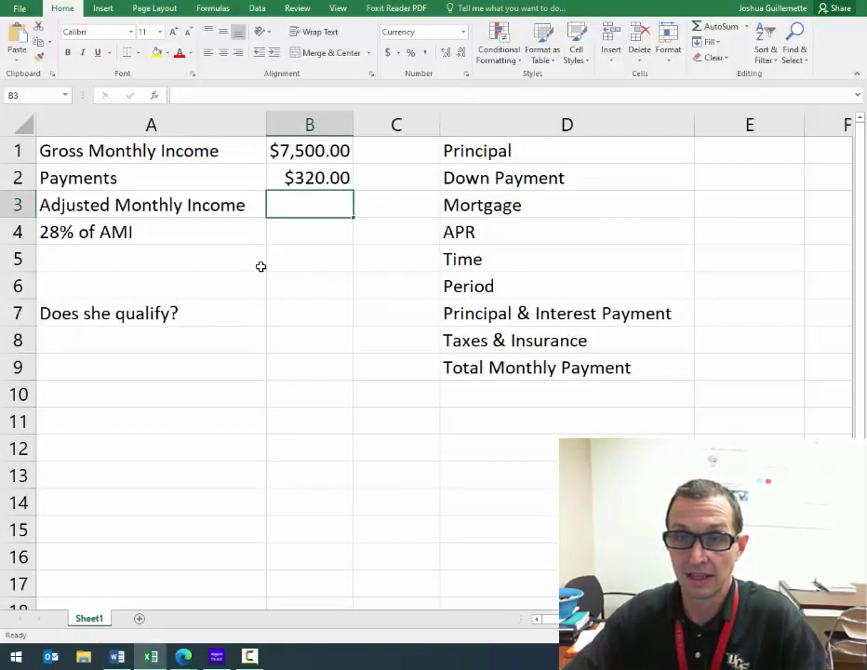
Step: Calculate the Adjusted Monthly Income in B3 with the formula =B1-B2
type("=")
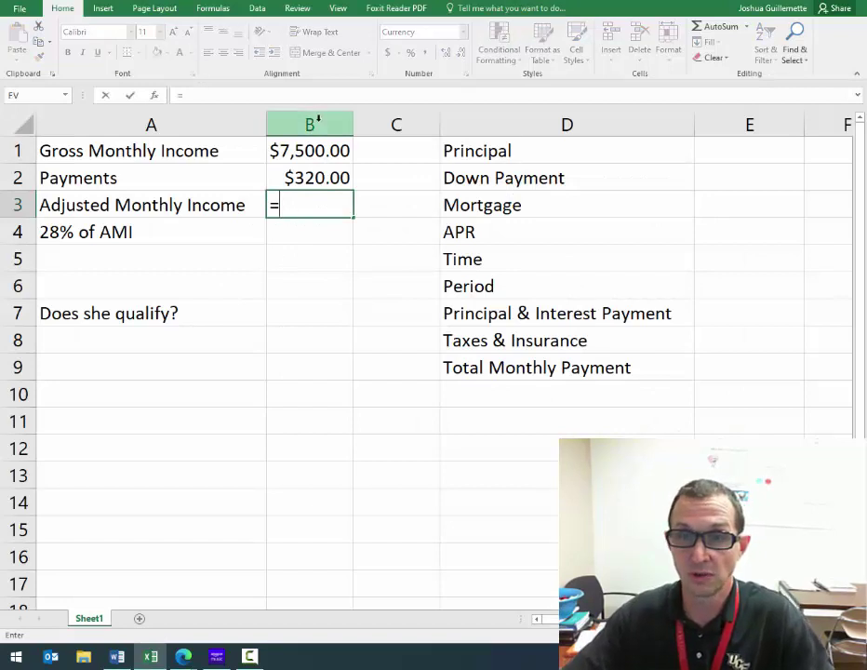
left_click(286, 152)
type("-")
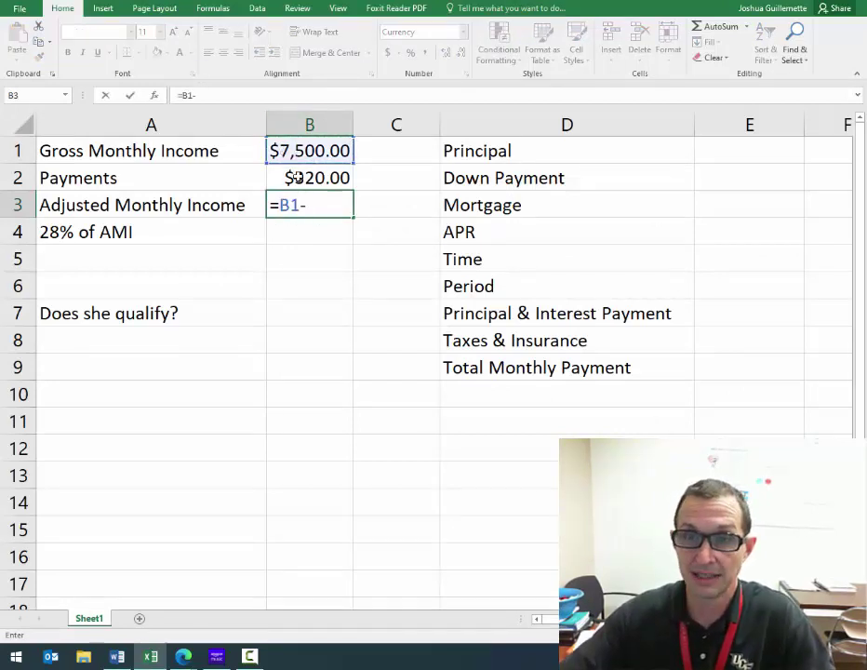
left_click(294, 179)
key("Return")
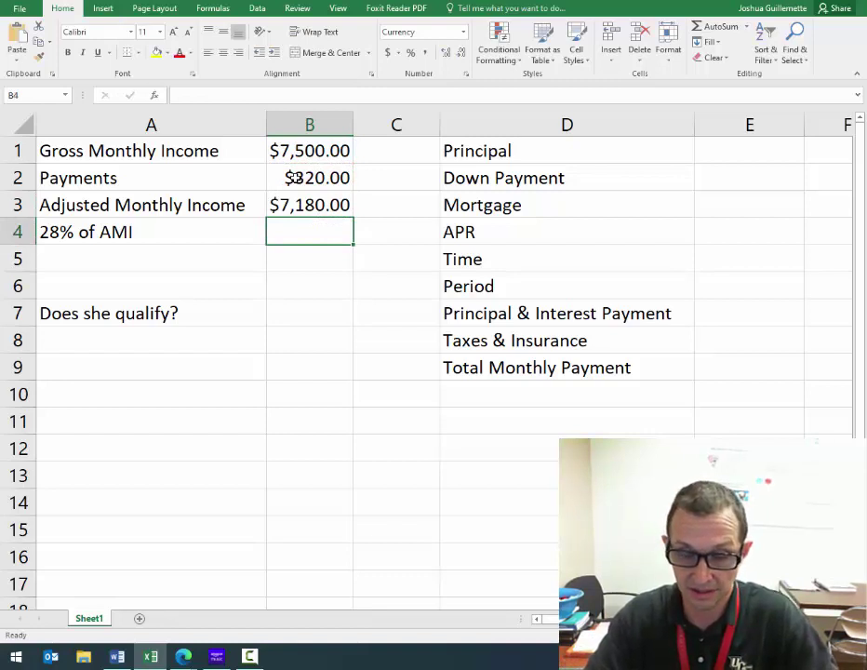
Step: Calculate 28% of the Adjusted Monthly Income in B4 with the formula =.28*B3, and compare its role with the Total Monthly Payment row
type("=")
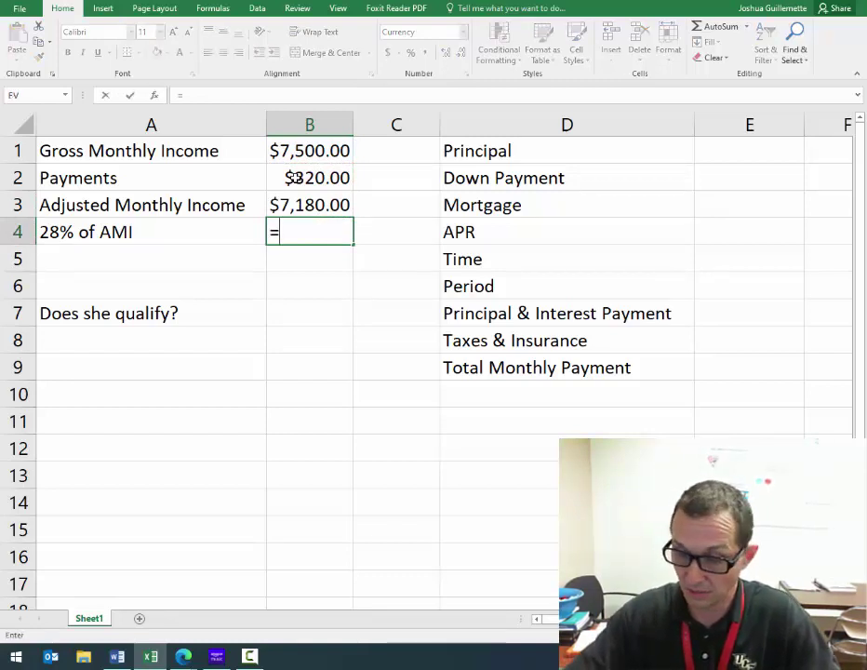
type(".28")
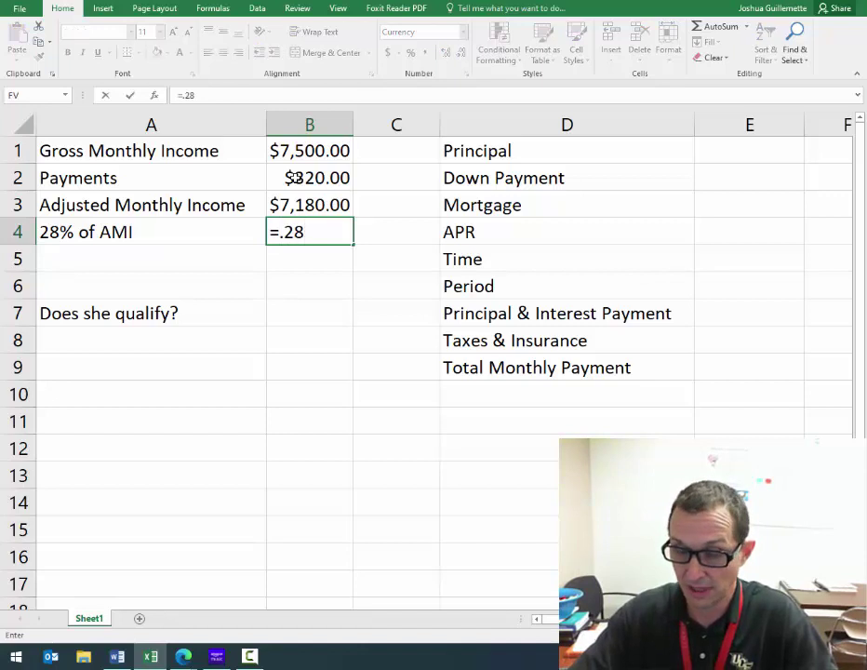
type("*")
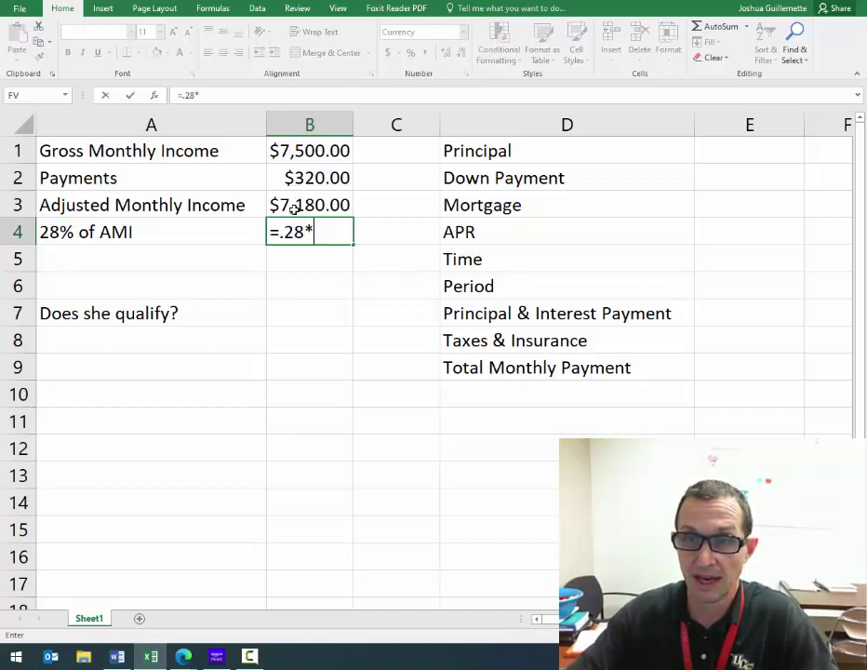
left_click(294, 209)
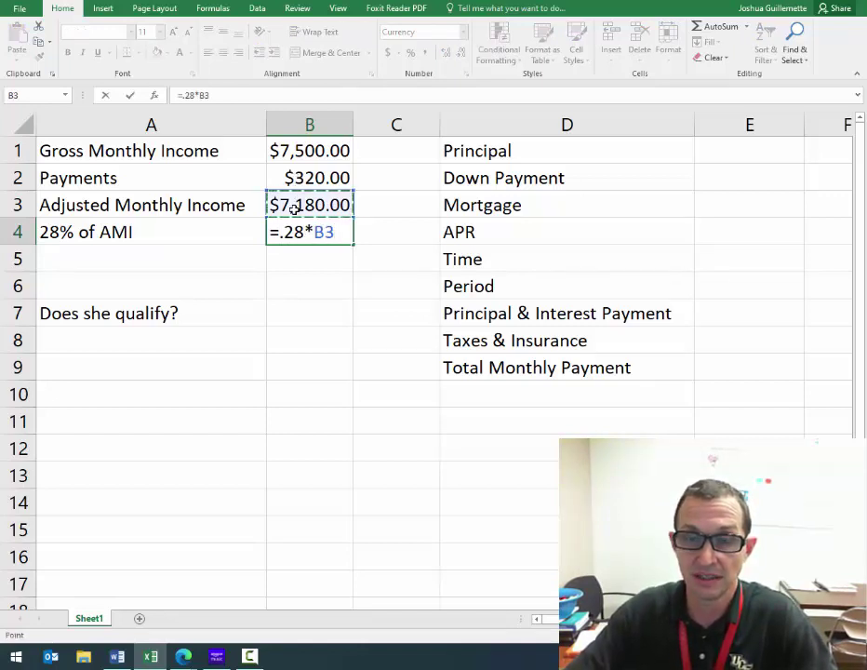
key("Return")
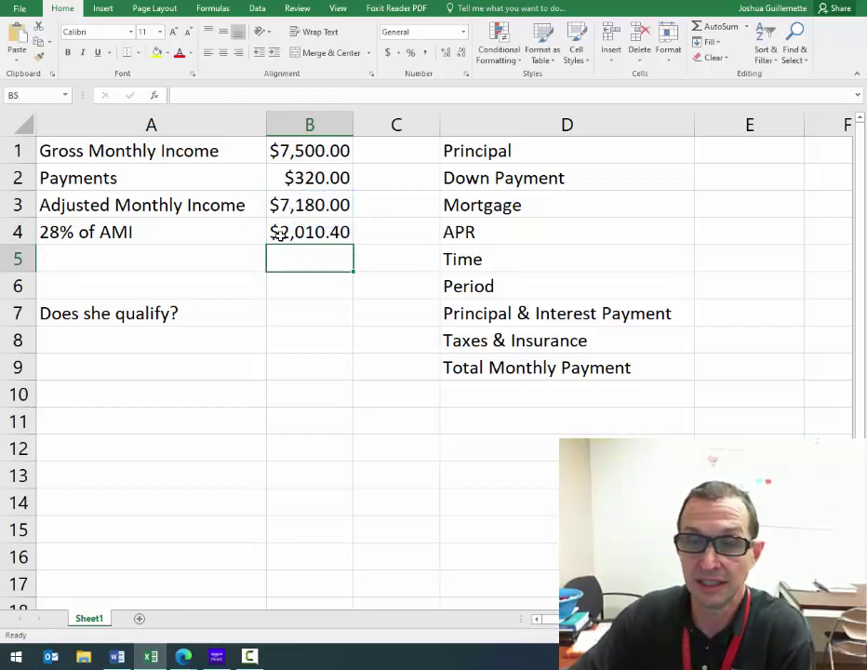
left_click(529, 364)
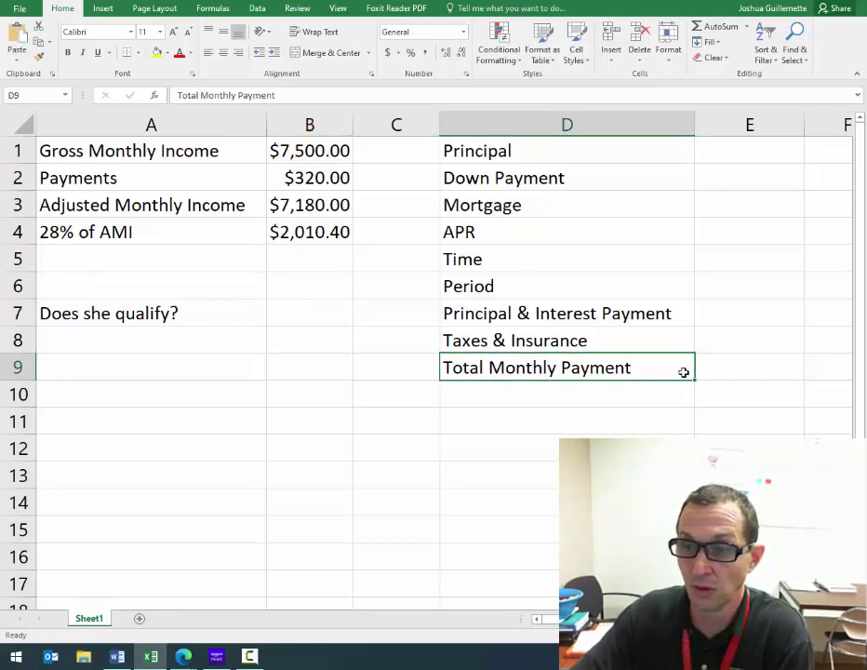
left_click(287, 231)
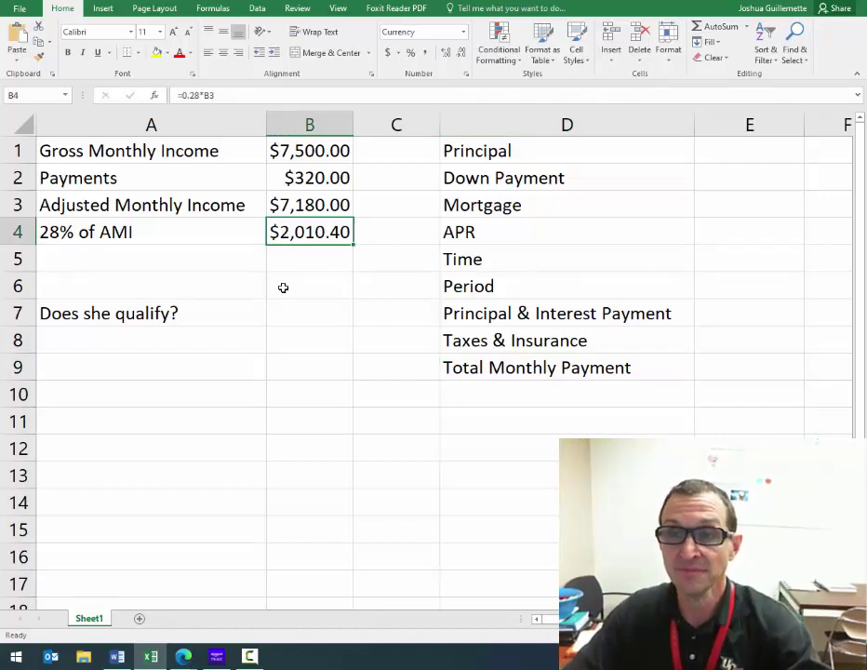
Step: Leave Principal and Down Payment blank and enter 279000 as the Mortgage amount in E3
left_click(544, 151)
left_click_drag(660, 149, 650, 175)
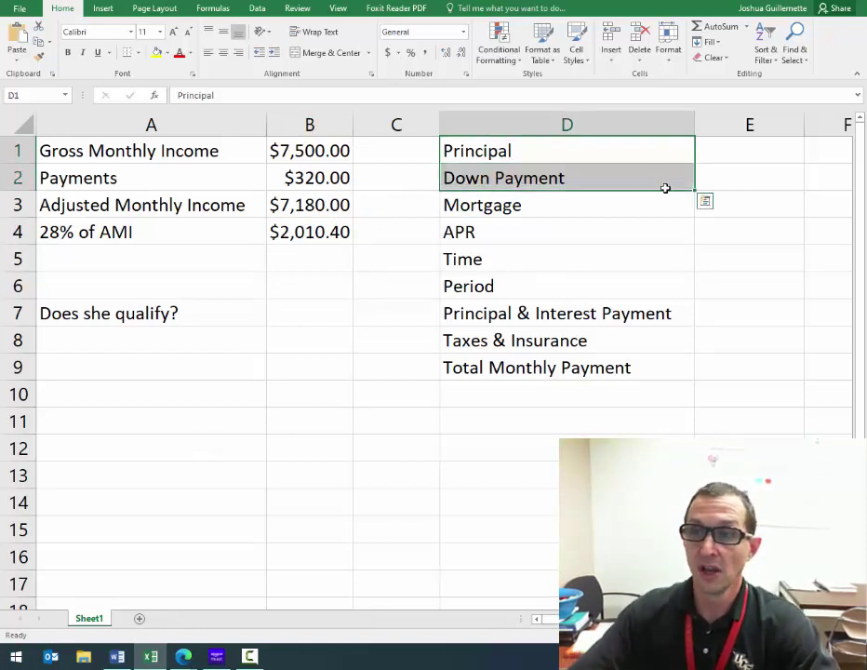
left_click(582, 207)
left_click(729, 204)
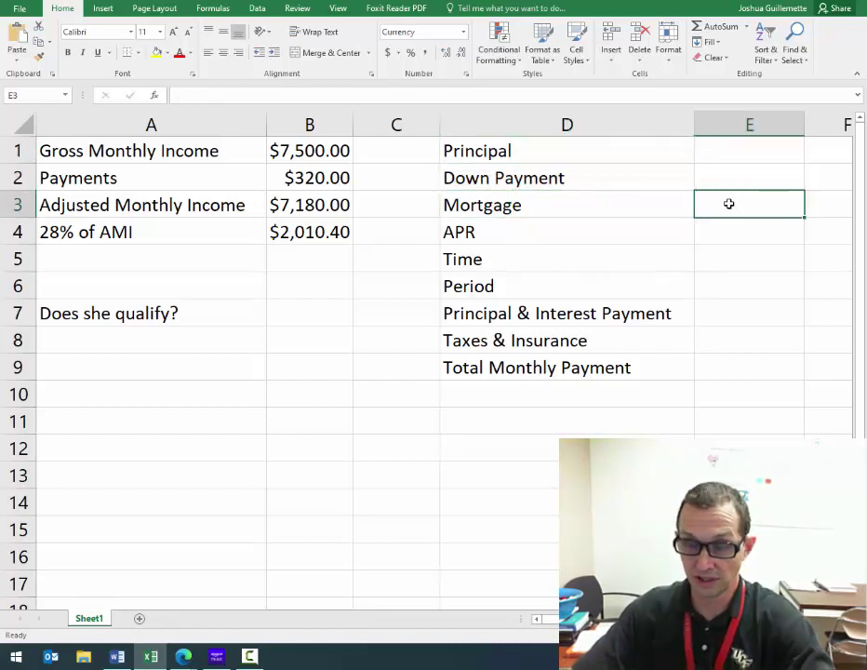
type("279000")
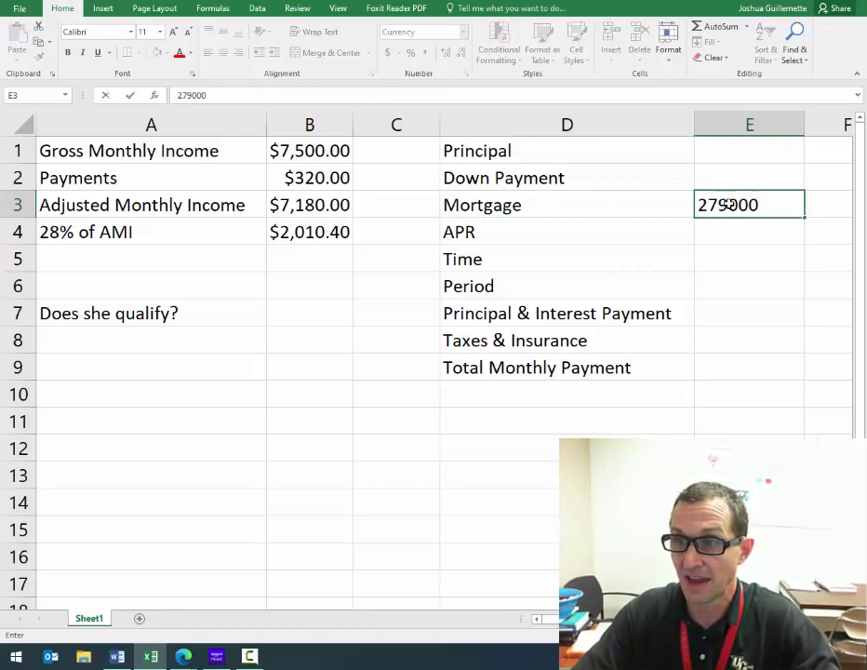
key("Return")
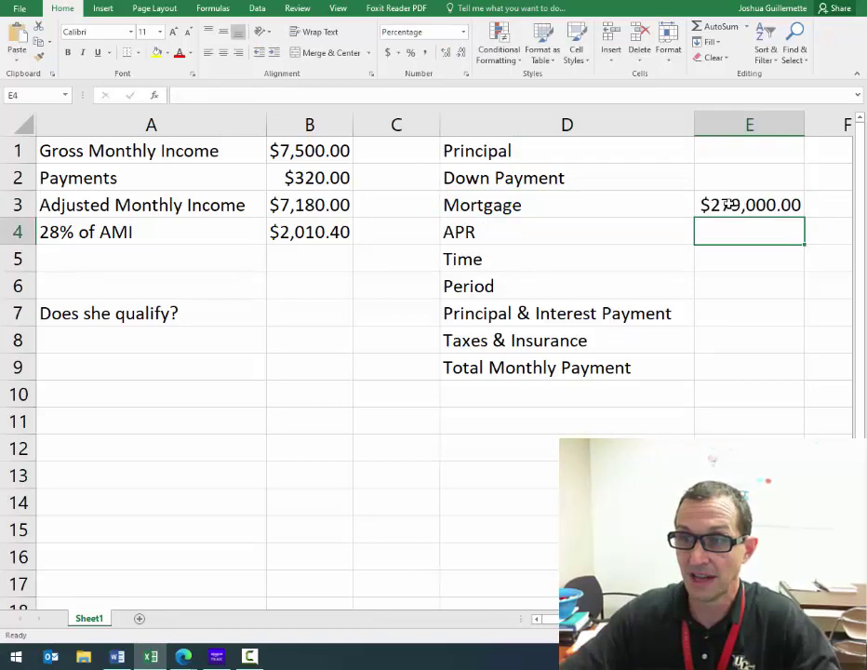
Step: Check the mortgage rate in the Word problem and enter 4.5 as the APR in E4 of the Excel sheet
key("alt+Tab")
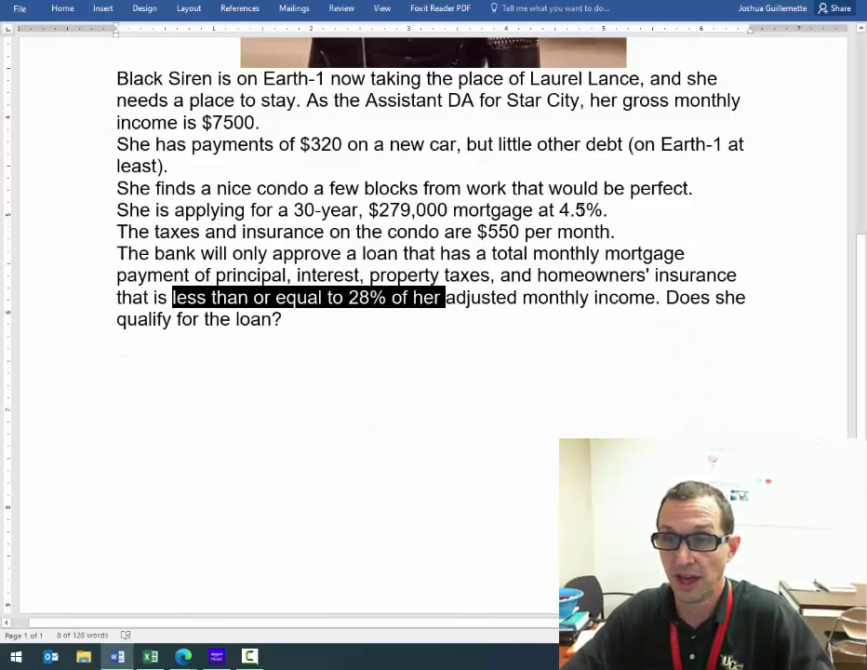
key("alt+Tab")
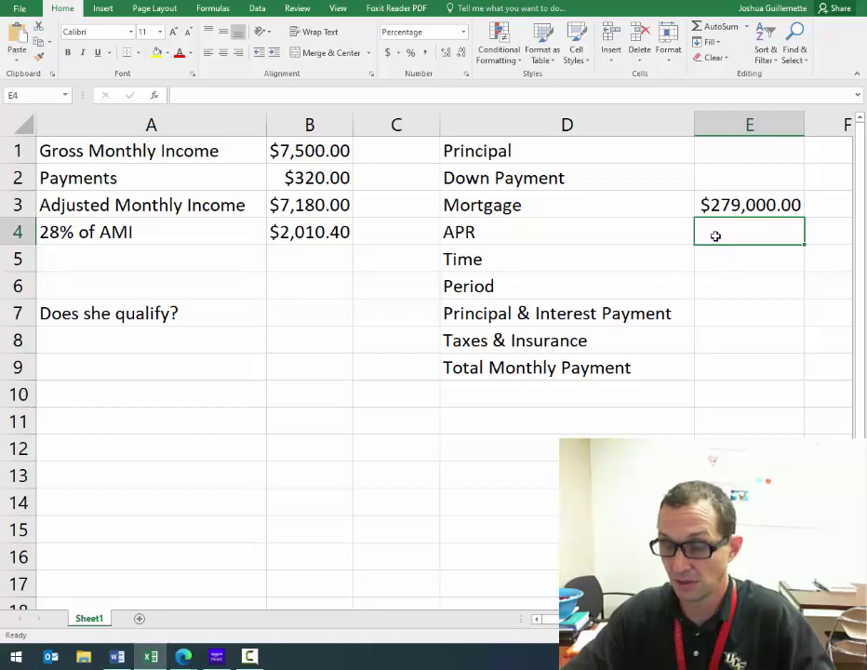
type("4.5")
key("Return")
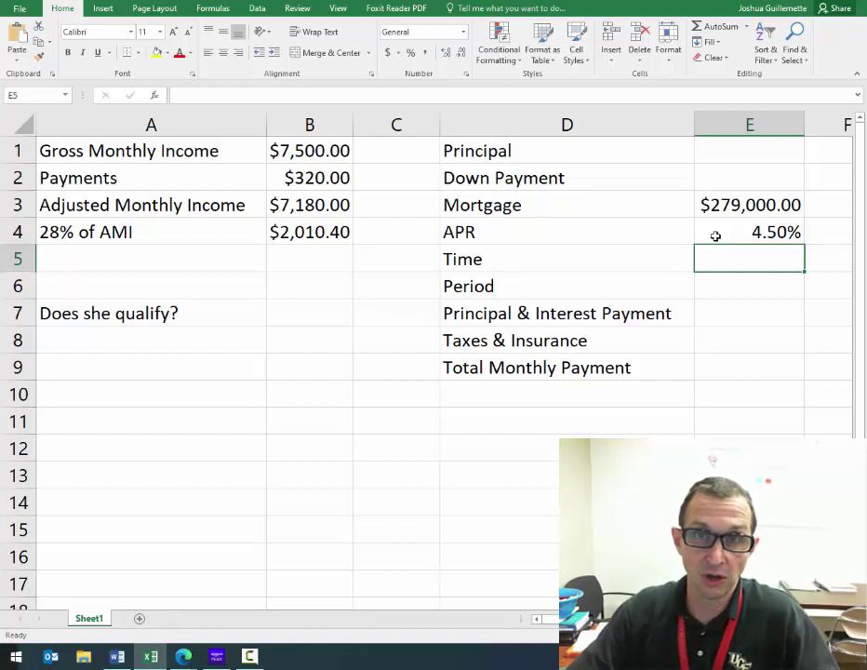
Step: Enter 30 as the Time in E5 and 12 as the Period in E6
type("30")
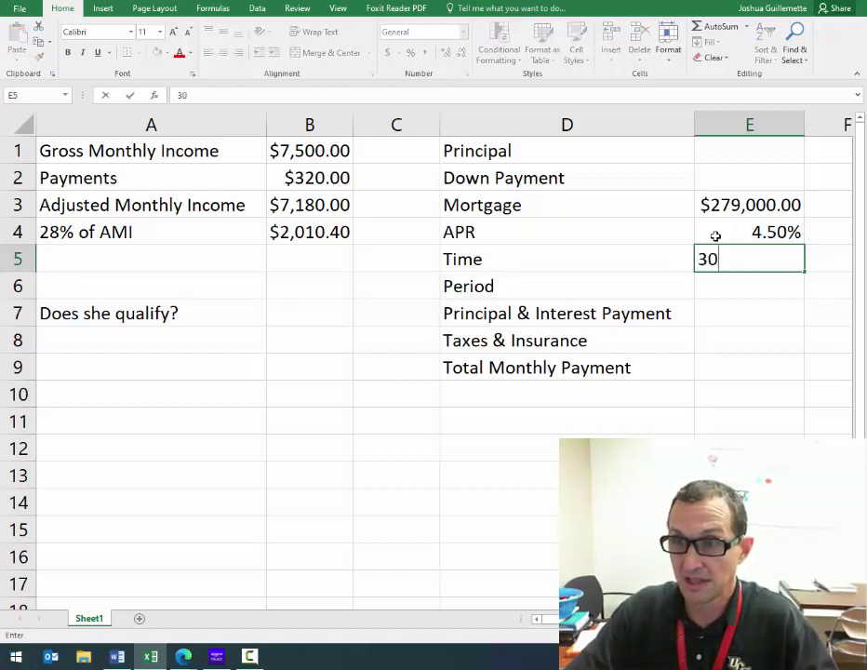
key("Return")
type("12")
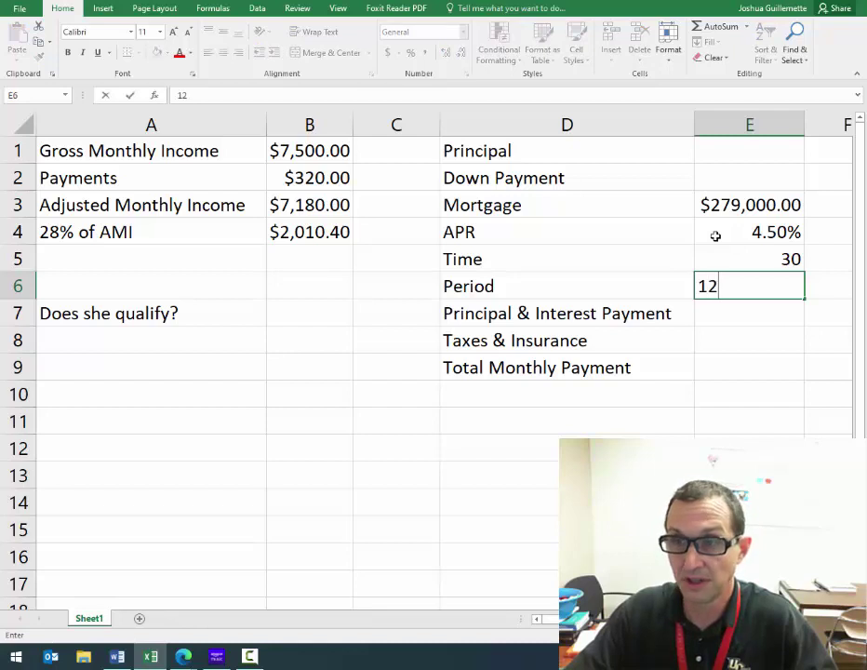
key("Return")
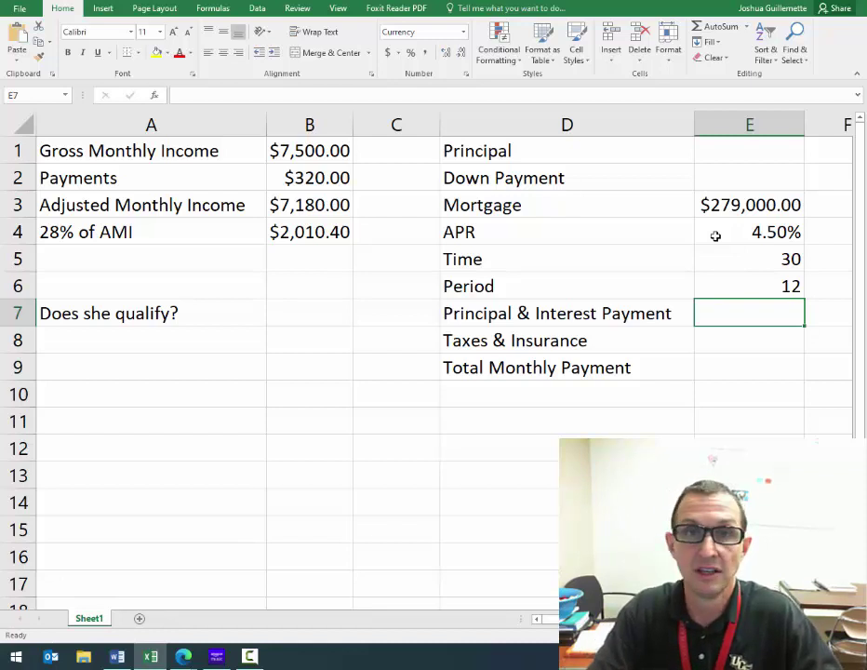
Step: Calculate the Principal & Interest Payment in E7 with the formula =PMT(E4/E6,E5*E6,E3)
type("=pmt")
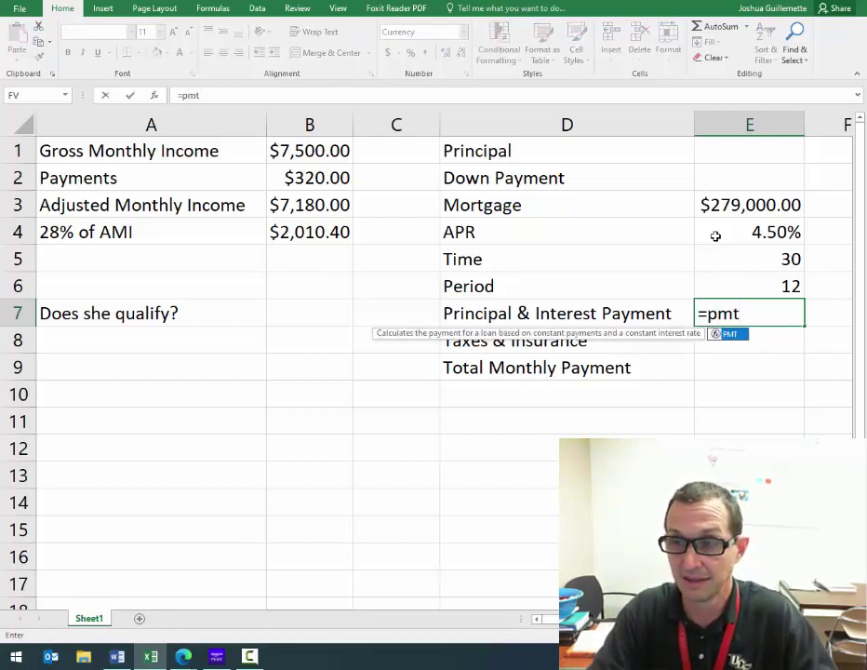
key("Tab")
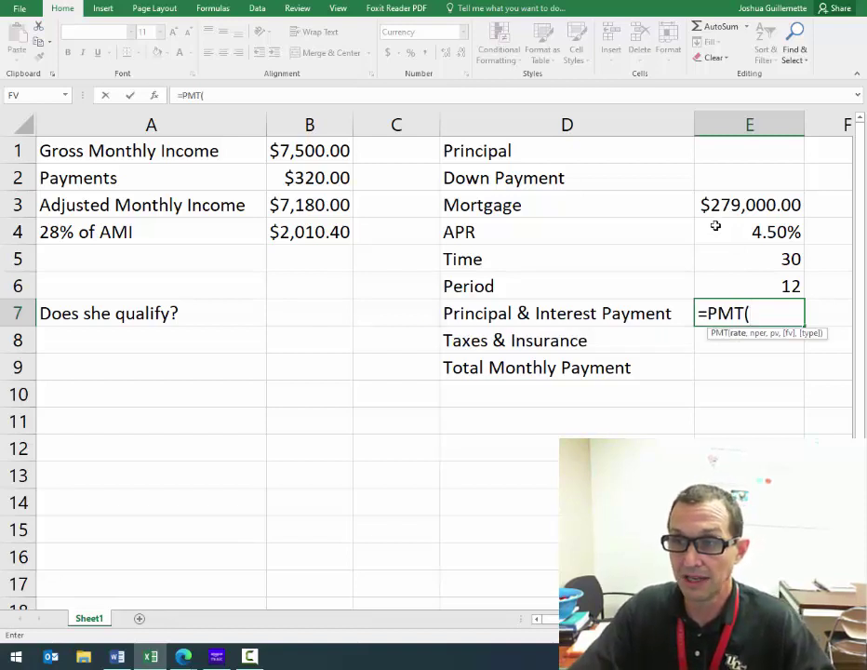
left_click(716, 233)
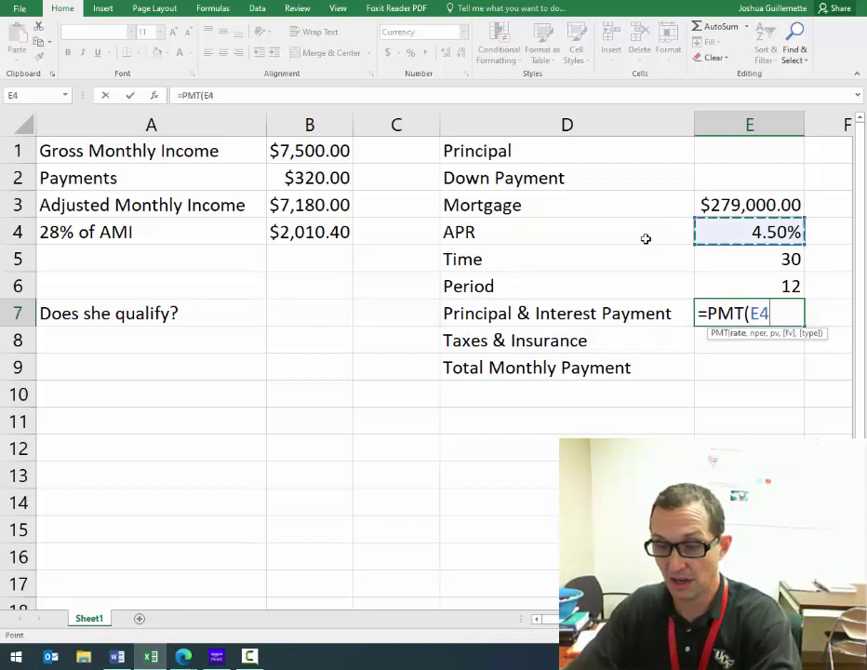
type("/")
left_click(717, 282)
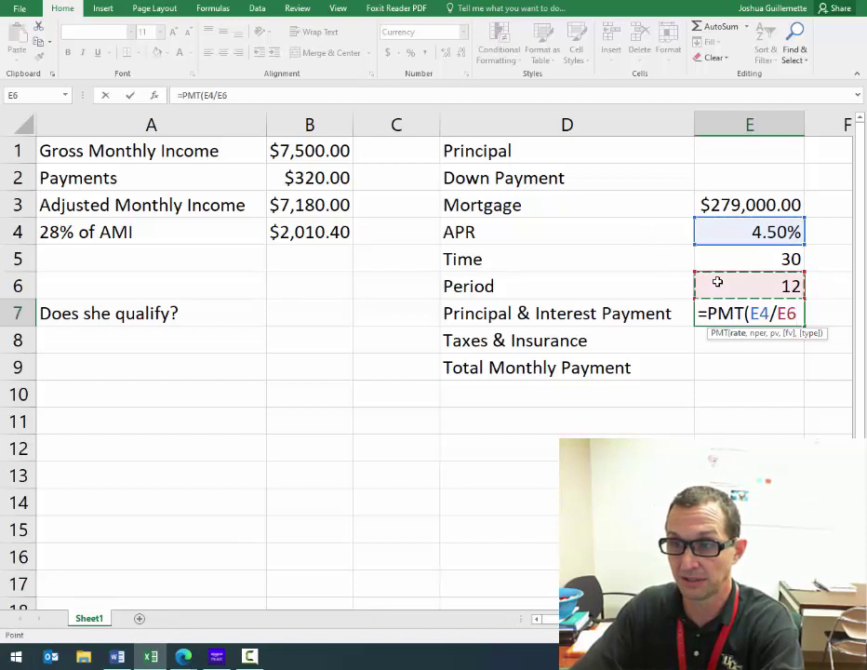
type(",")
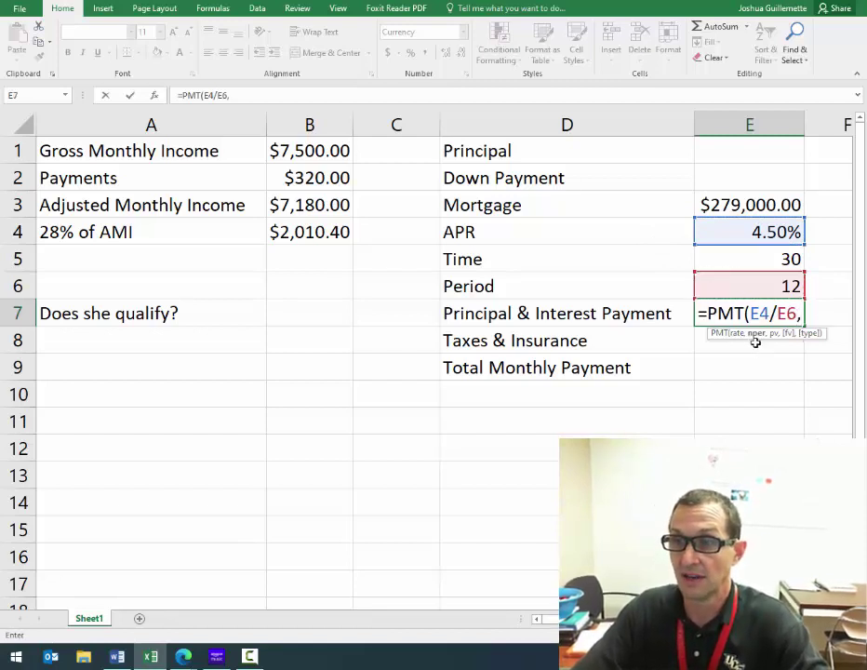
left_click(751, 258)
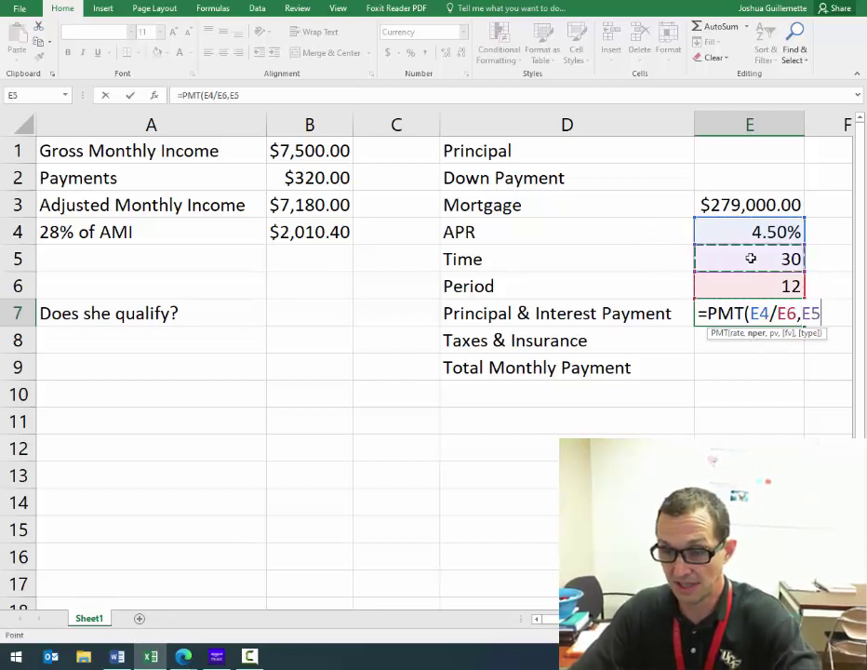
type("*")
left_click(748, 280)
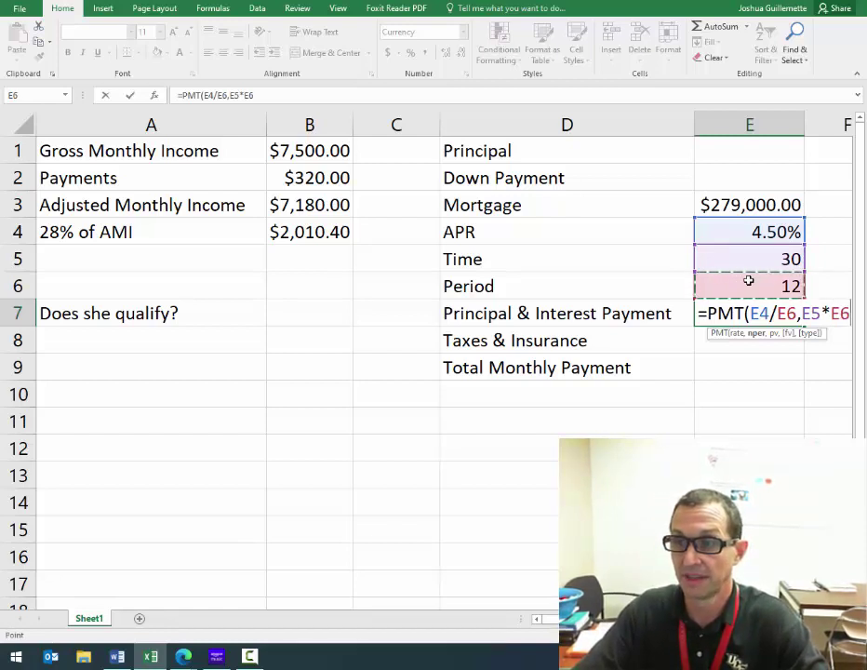
type(",")
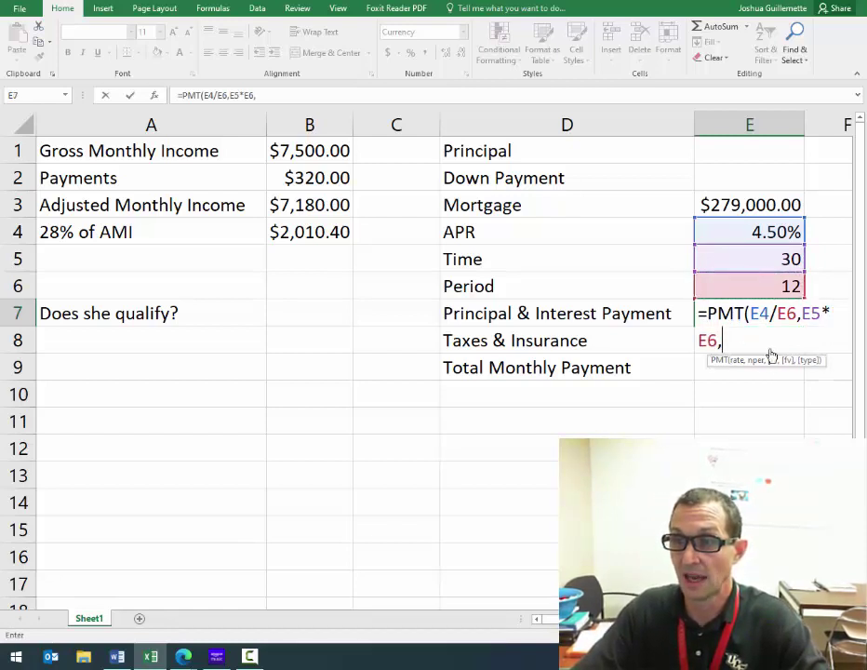
left_click(736, 205)
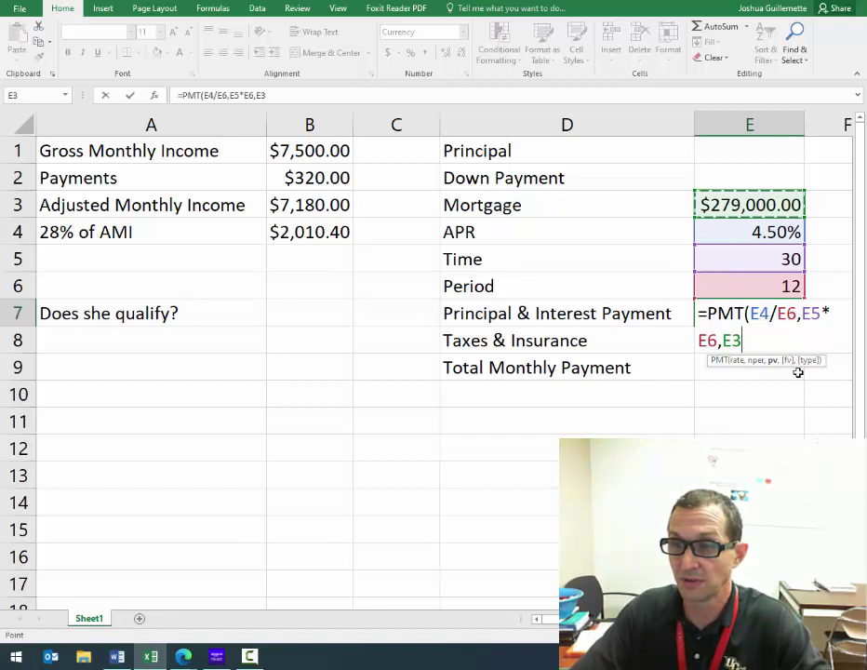
type(")")
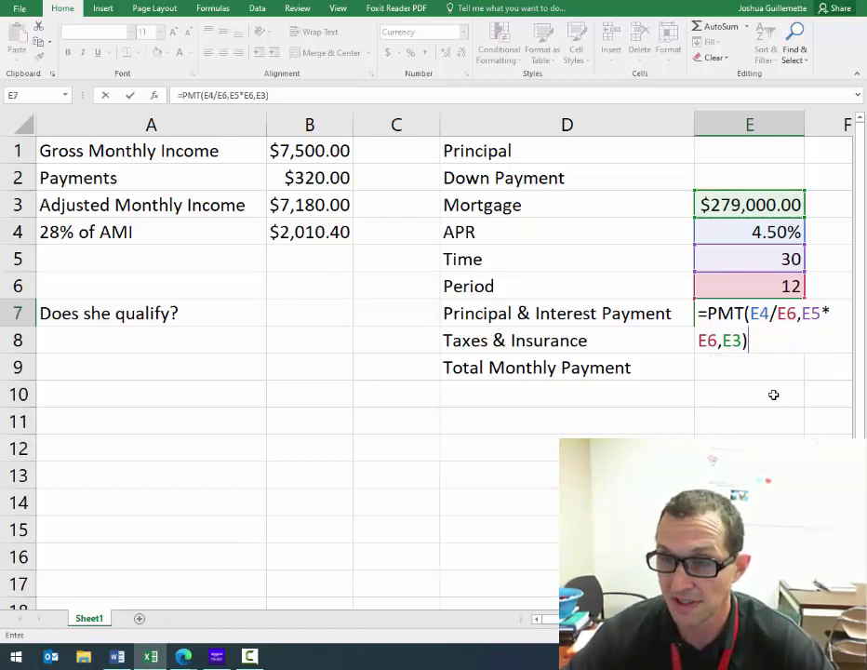
key("Return")
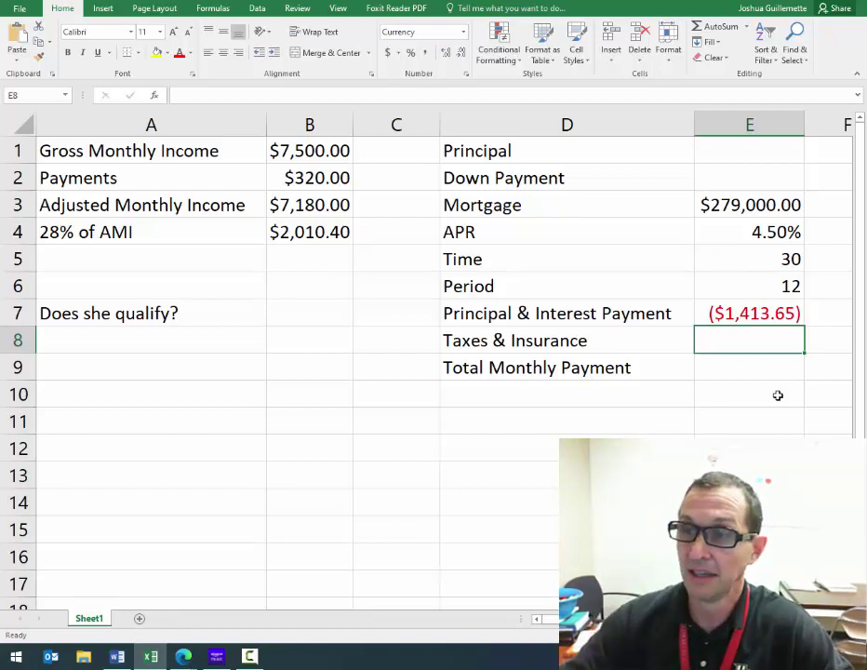
Step: Review the mortgage, 28% limit and payment cells, and enter Taxes & Insurance in E8 as the negative amount (550)
left_click(711, 203)
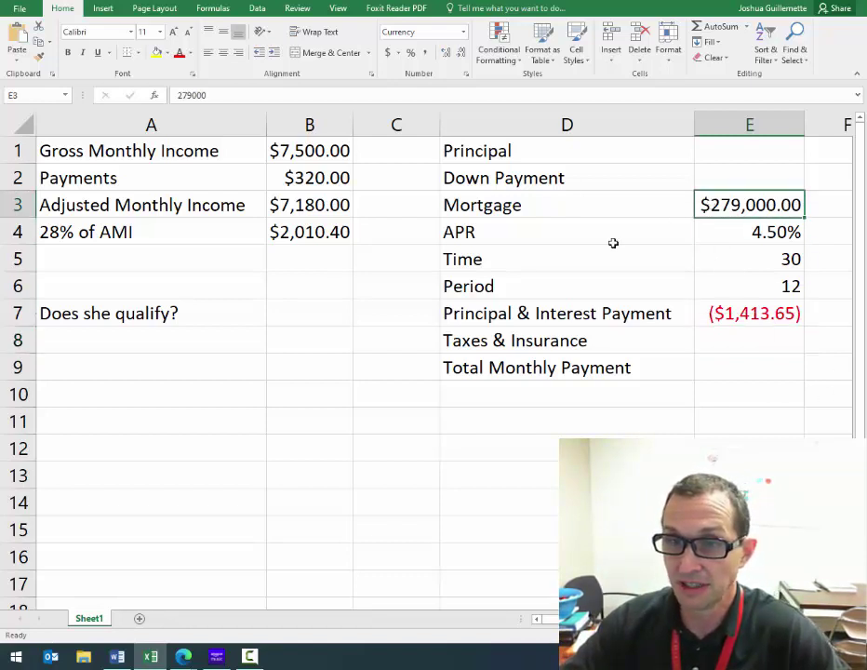
left_click(296, 232)
left_click(747, 310)
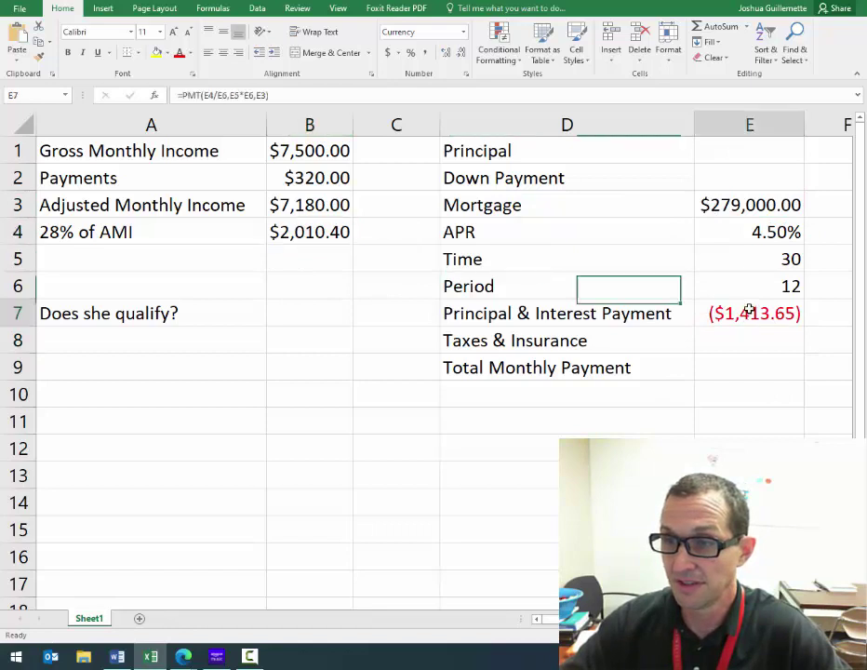
left_click(737, 343)
type("(550)")
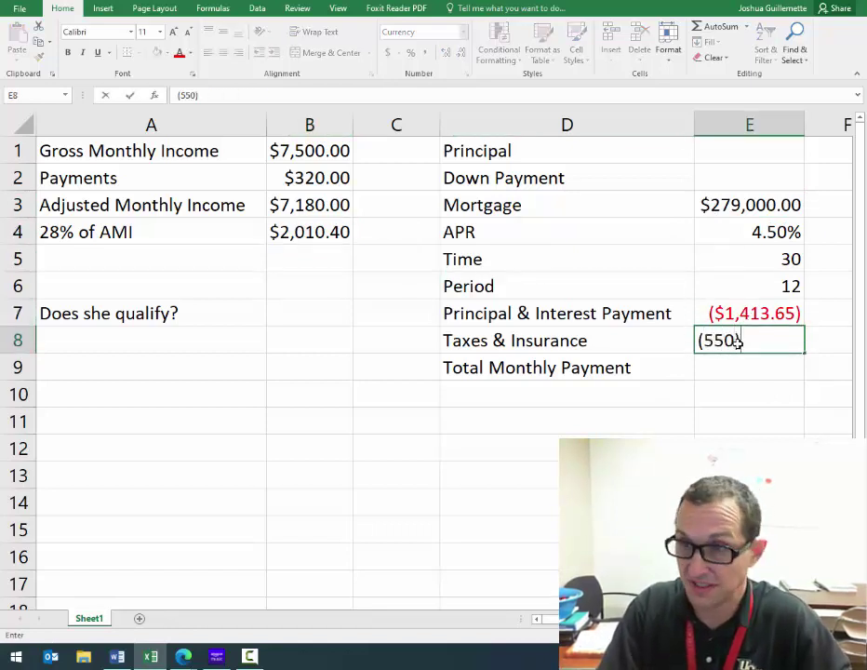
key("Return")
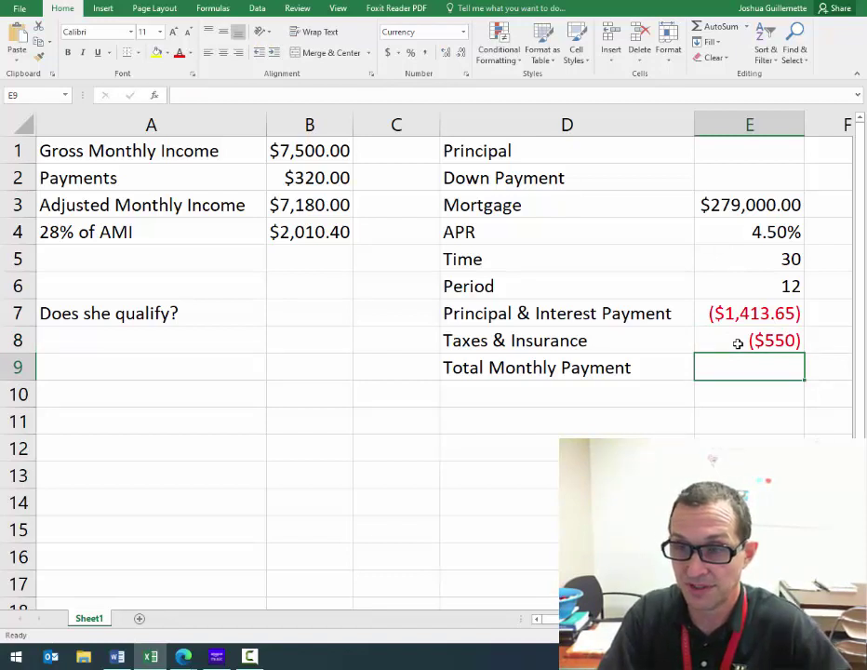
left_click(738, 343)
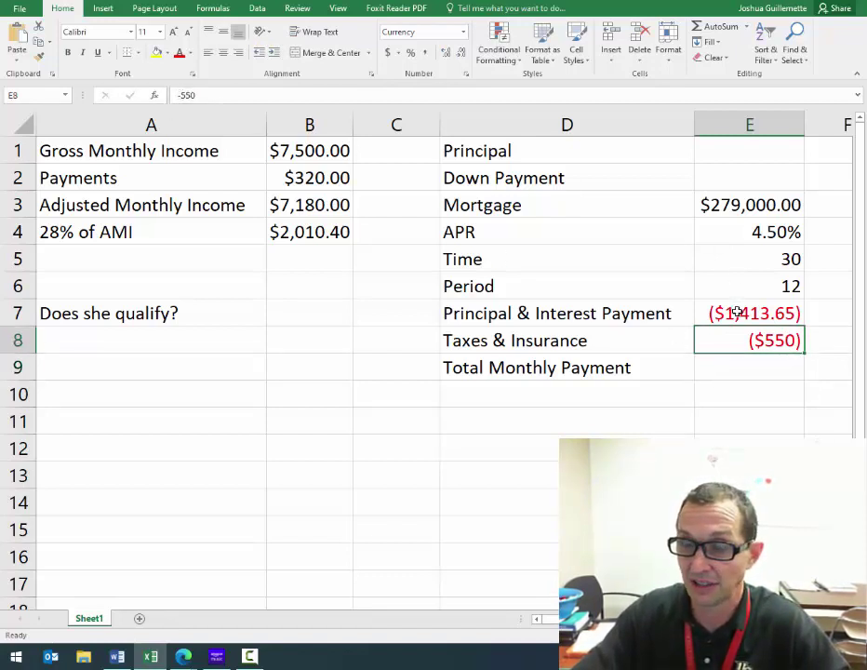
Step: Calculate the Total Monthly Payment in E9 with the formula =E7+E8
left_click(714, 370)
type("=")
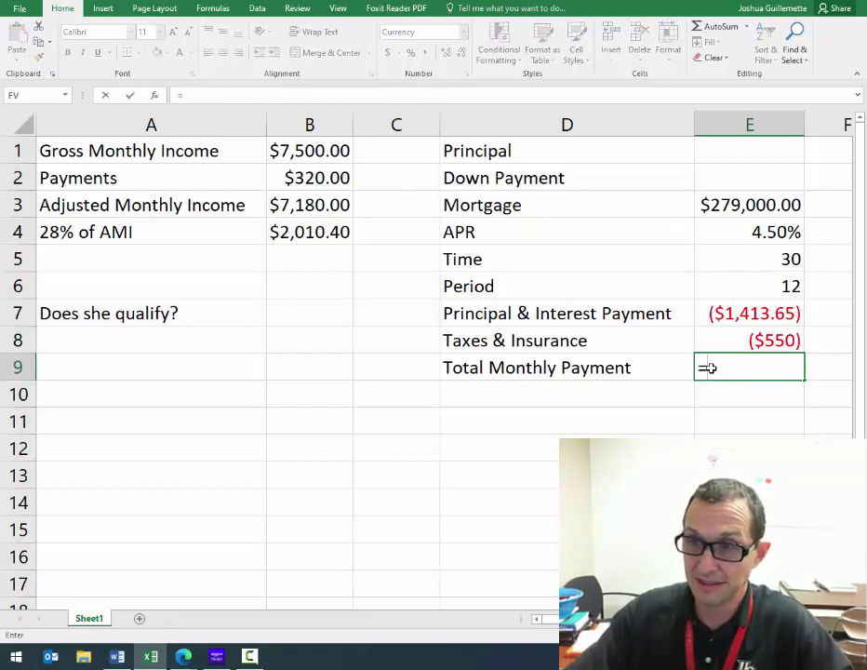
left_click(726, 313)
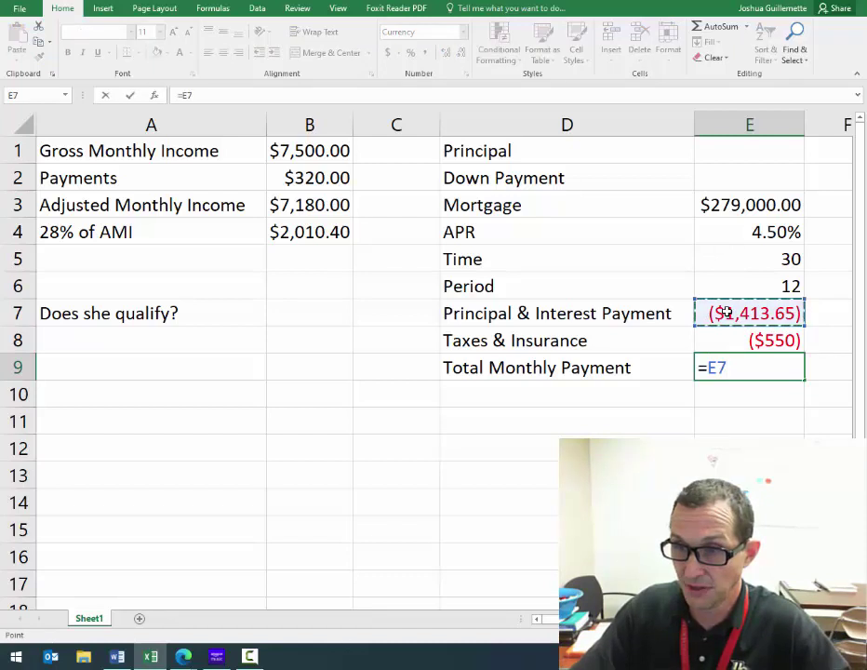
type("+")
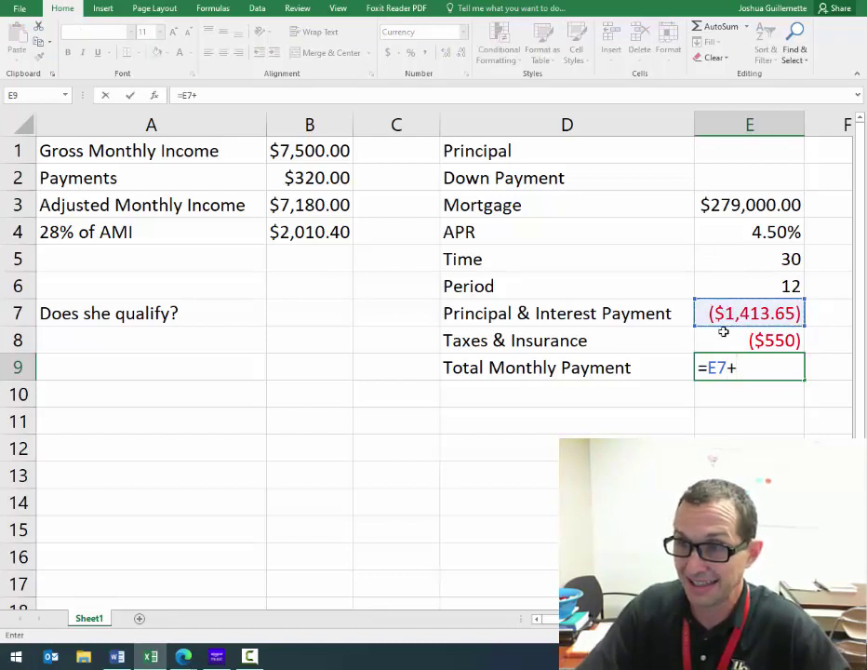
left_click(713, 339)
key("Return")
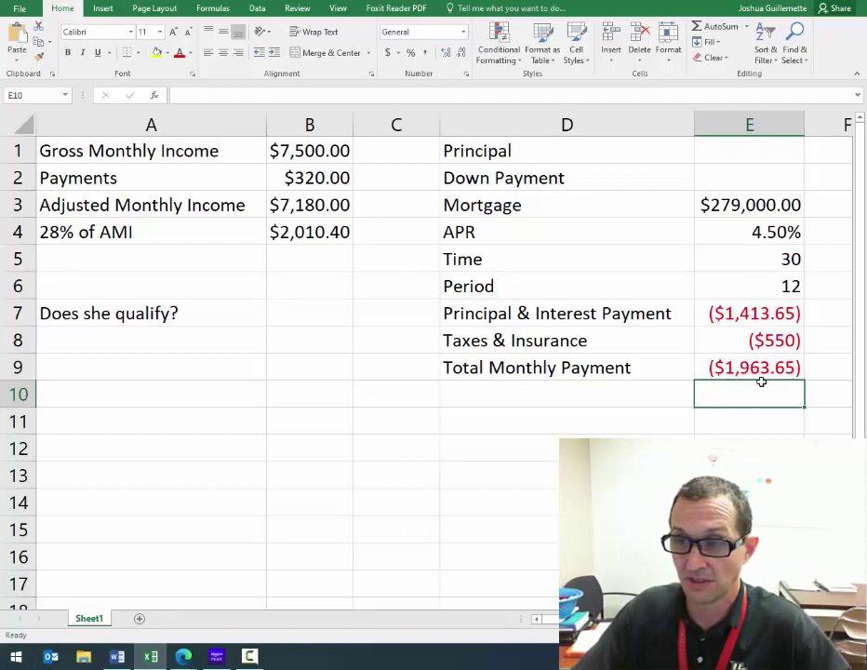
key("Up")
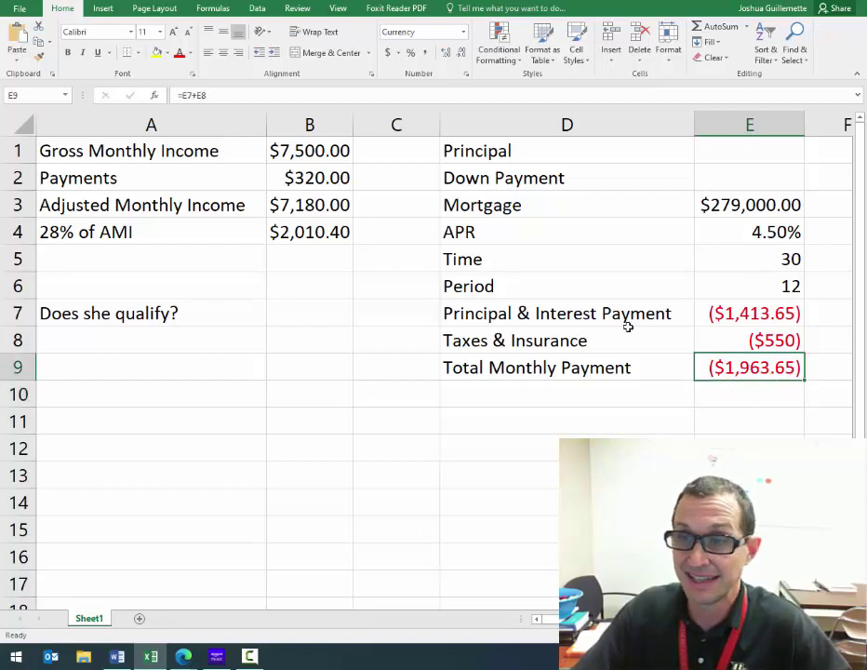
Step: Compare the Total Monthly Payment in E9 with the 28% of AMI limit in B4
left_click_drag(742, 321, 740, 362)
left_click(742, 361)
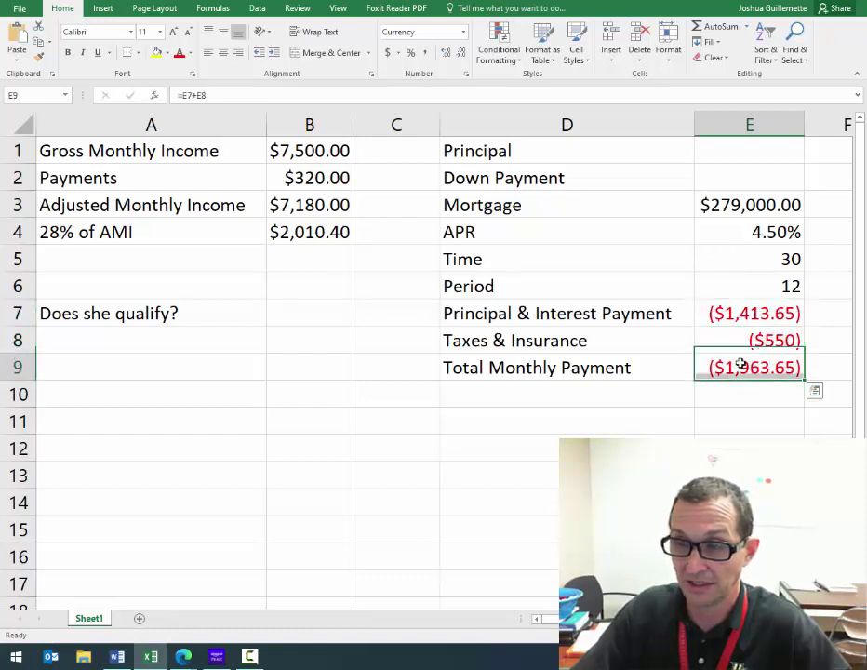
left_click(308, 307)
left_click(297, 235)
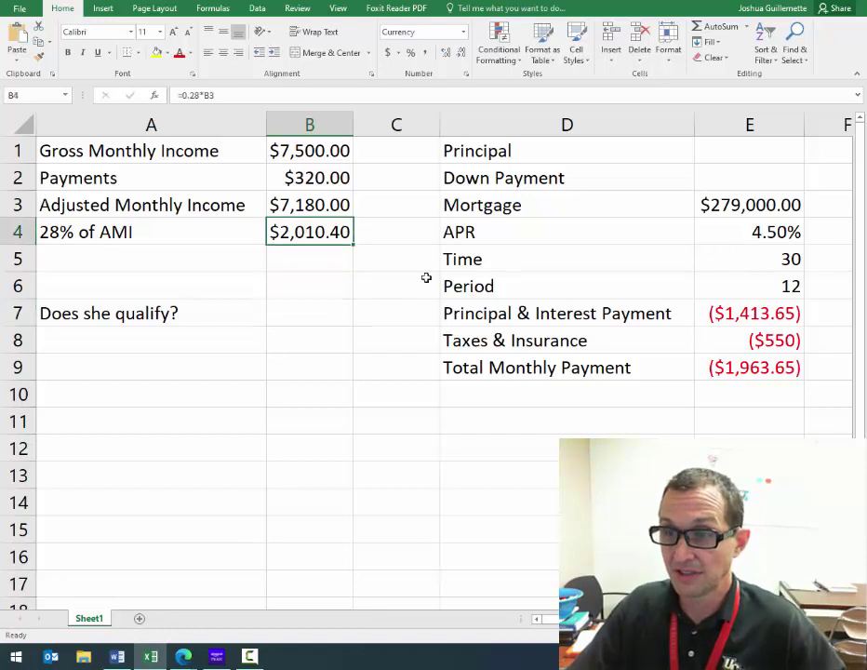
left_click(735, 366)
left_click(315, 229)
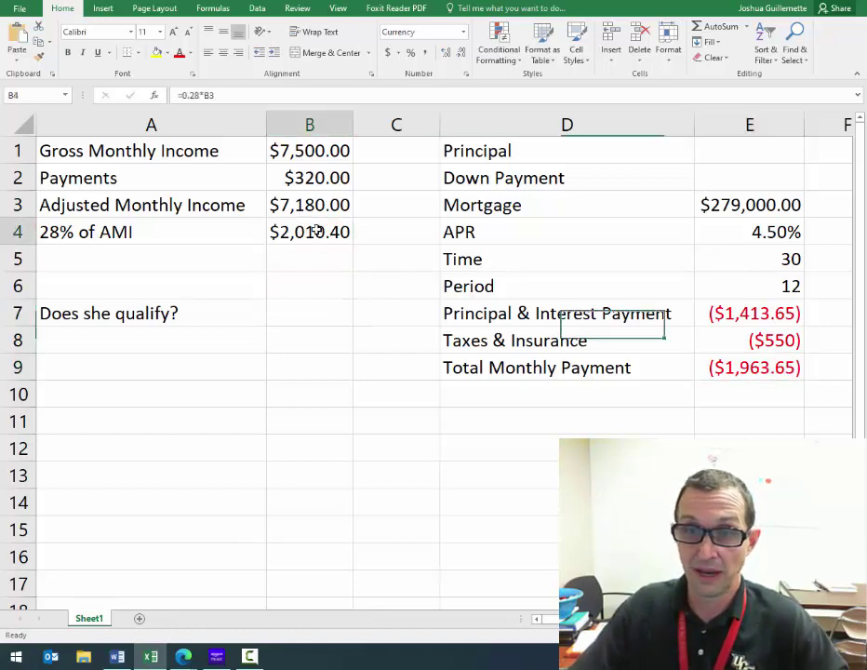
Step: Answer "Does she qualify?" in B7 with the formula =IF(B4>ABS(E9),"YES!","no")
left_click(289, 318)
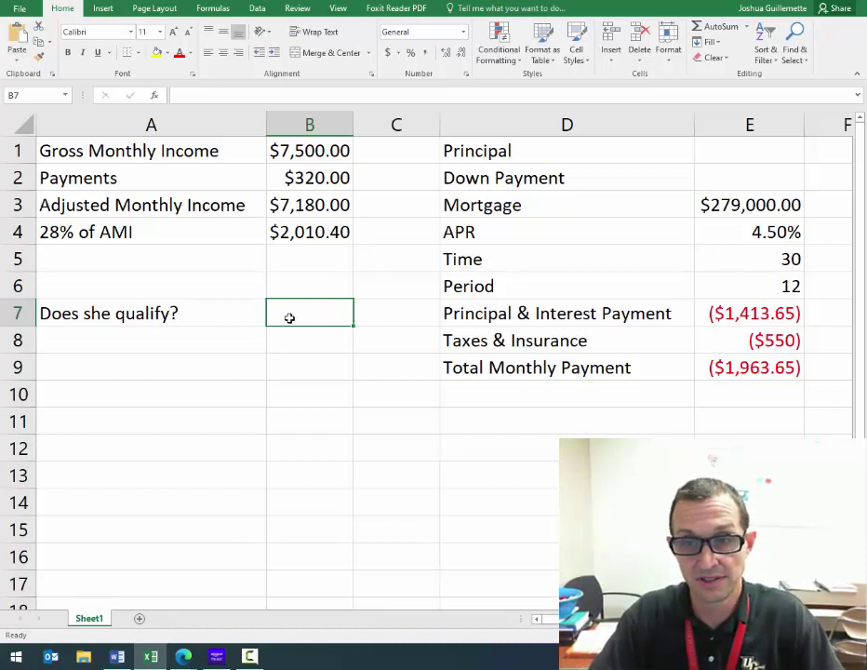
type("=if(")
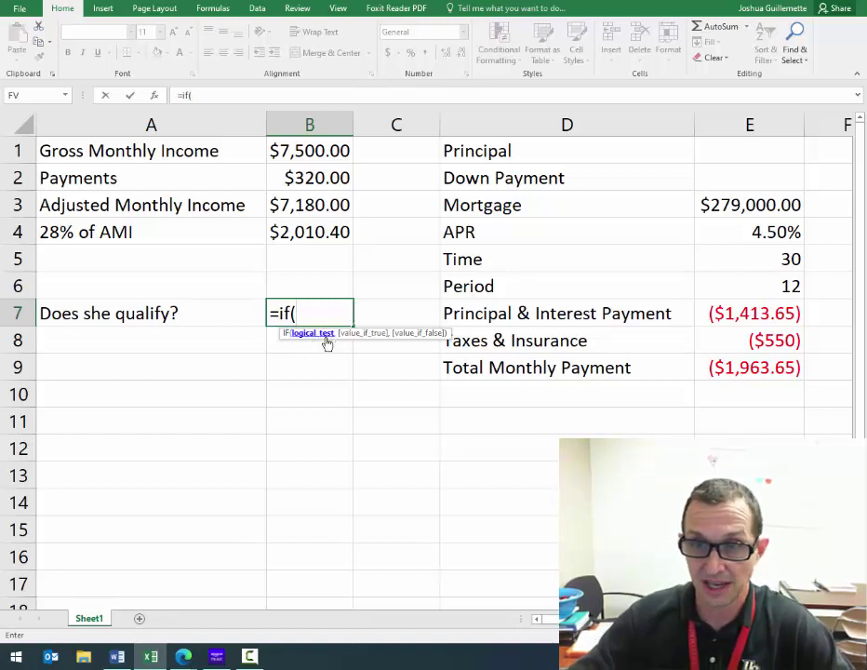
left_click(311, 232)
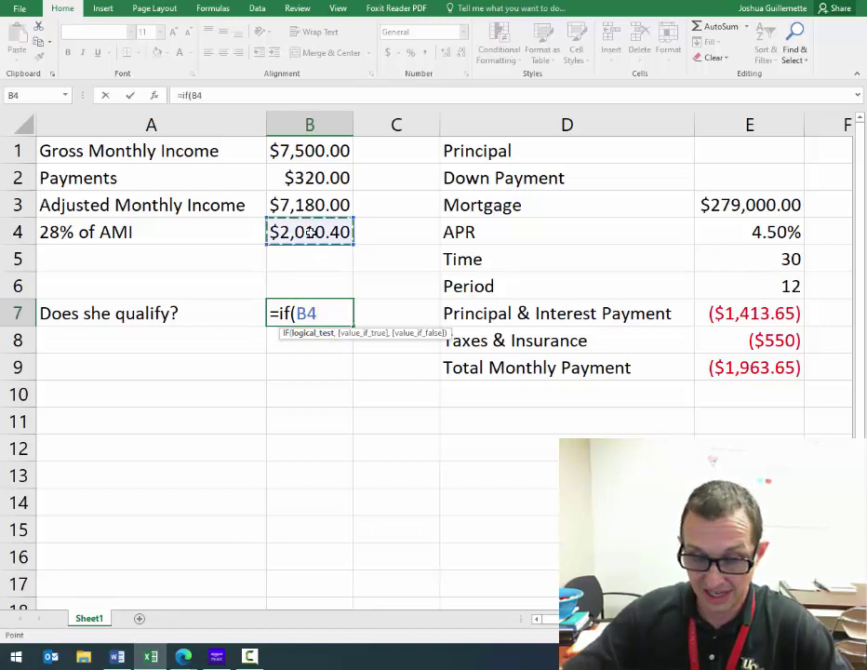
type(">")
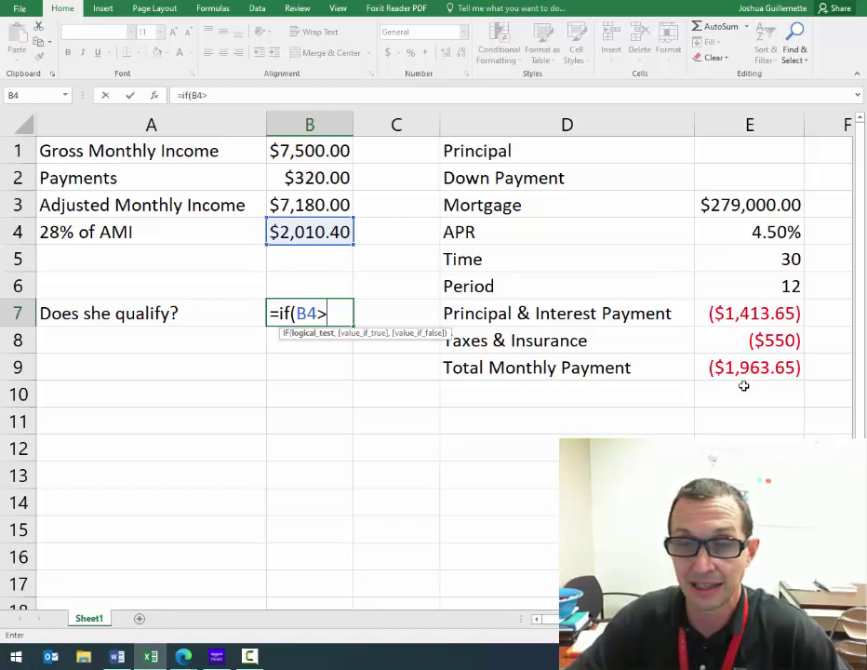
type("abs(")
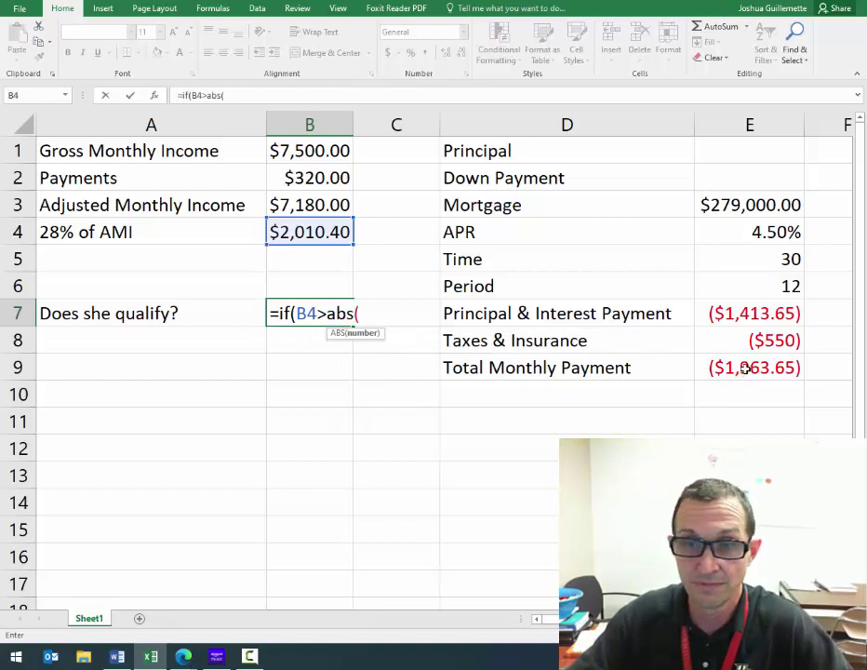
left_click(745, 367)
type("),")
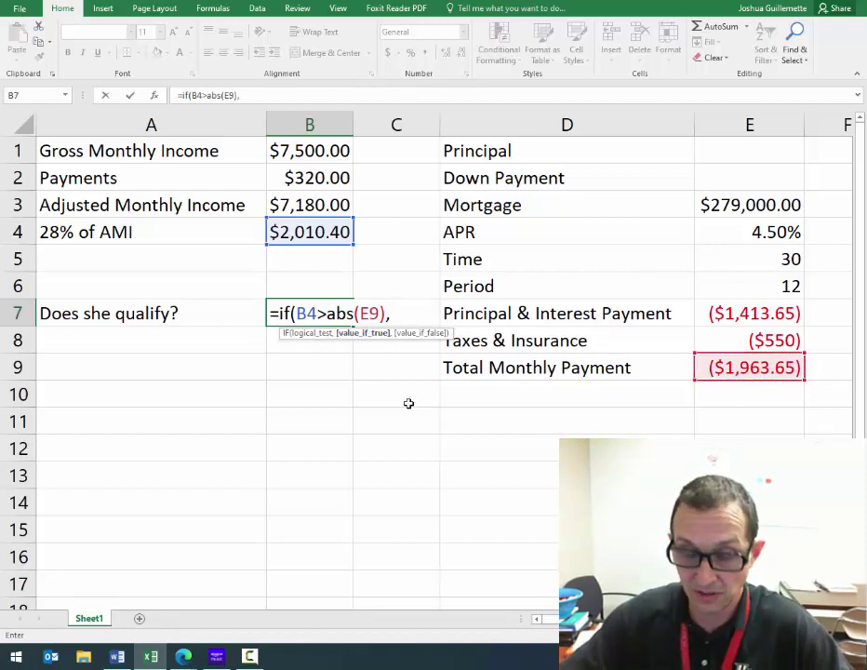
type("\"YES!")
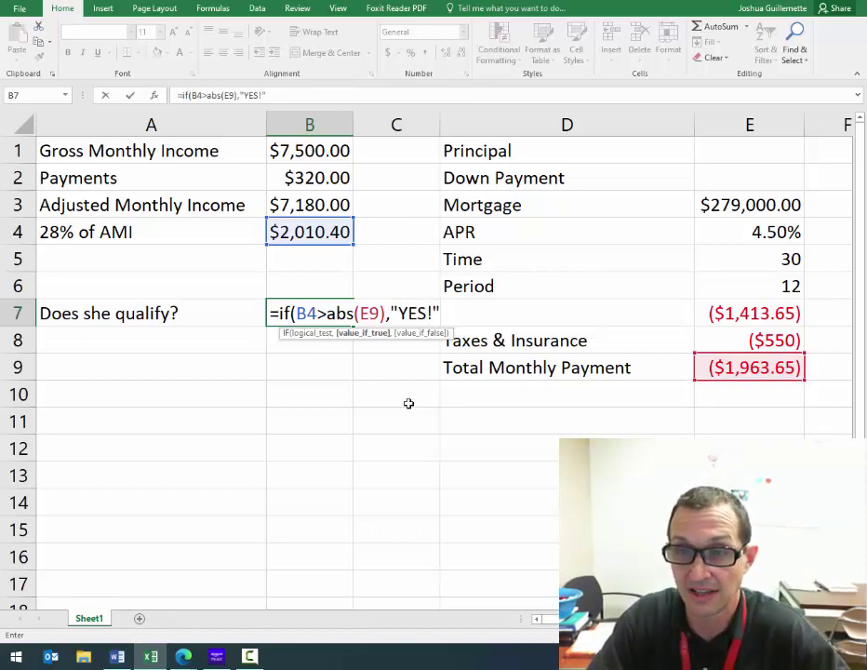
type(" ,")
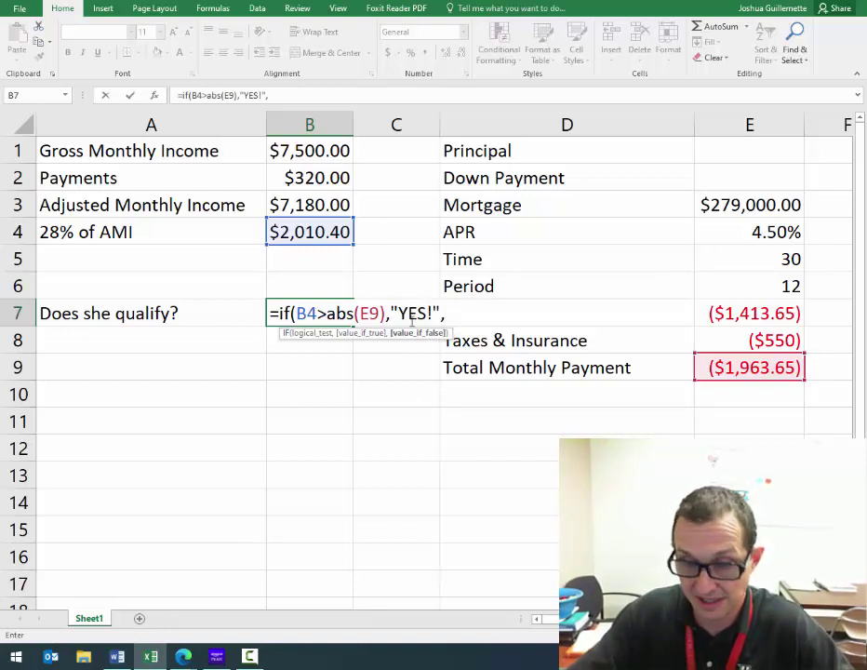
type("\"no\"")
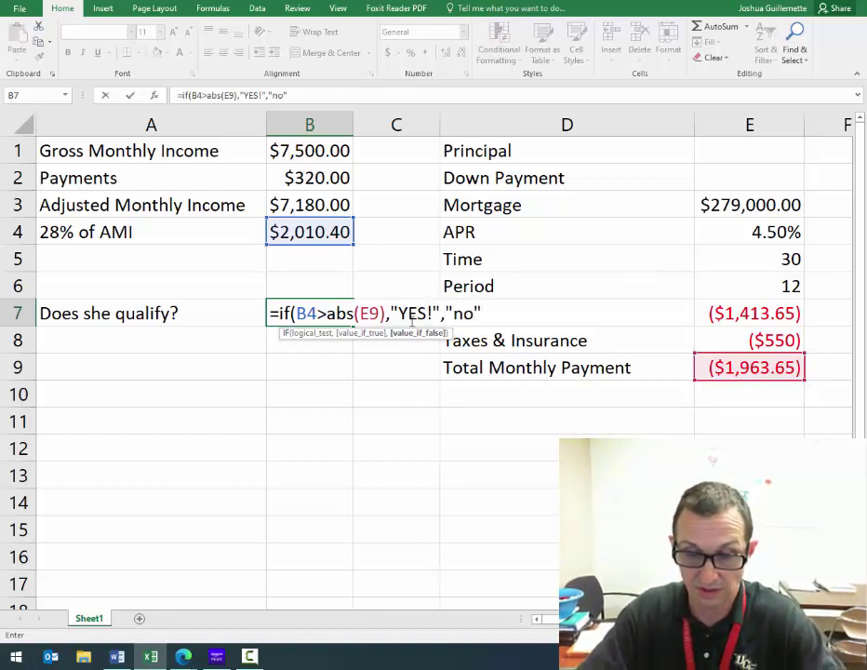
type(")")
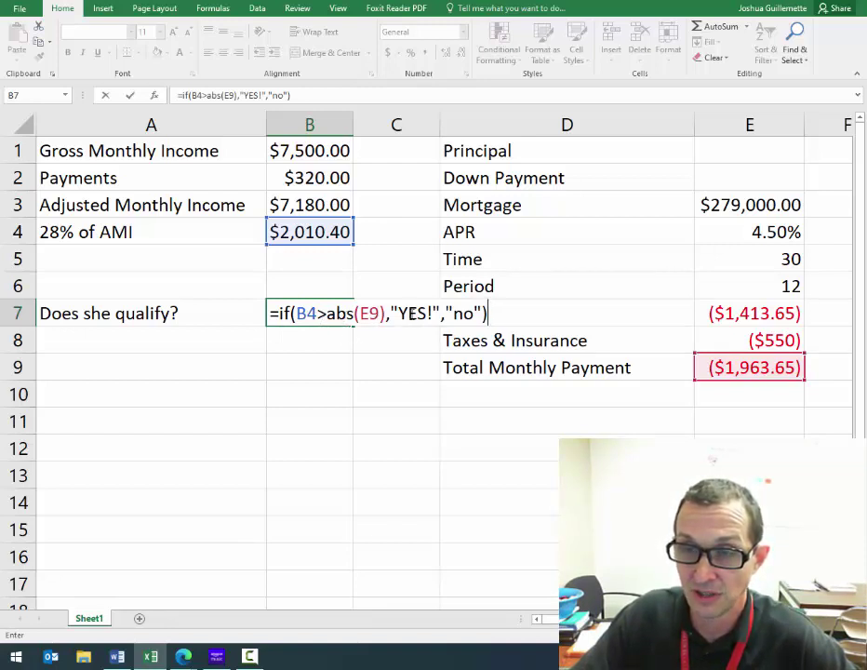
key("Return")
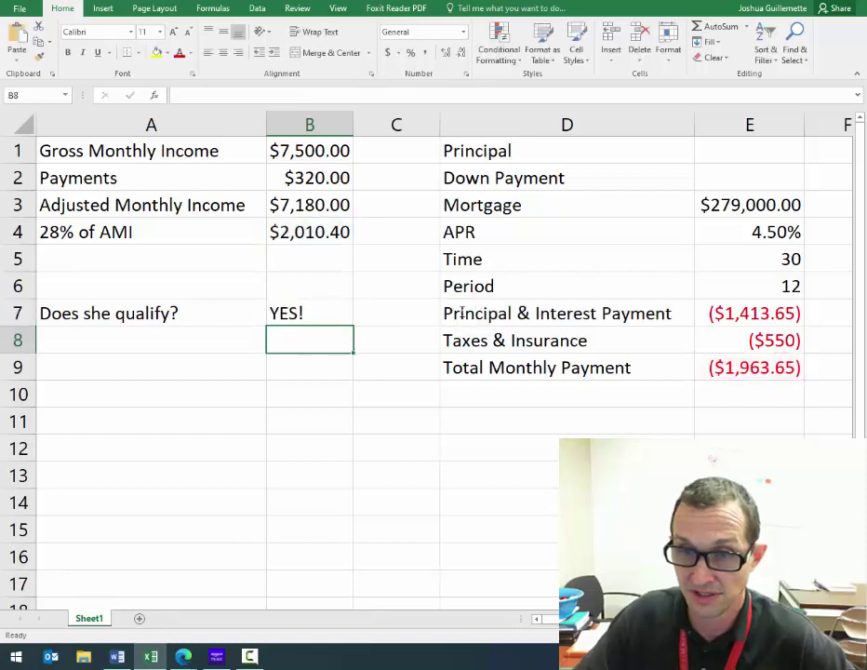
Step: Review the cells behind the qualification answer, test it by setting 28% of AMI in B4 to 1800, and undo that change
left_click(314, 233)
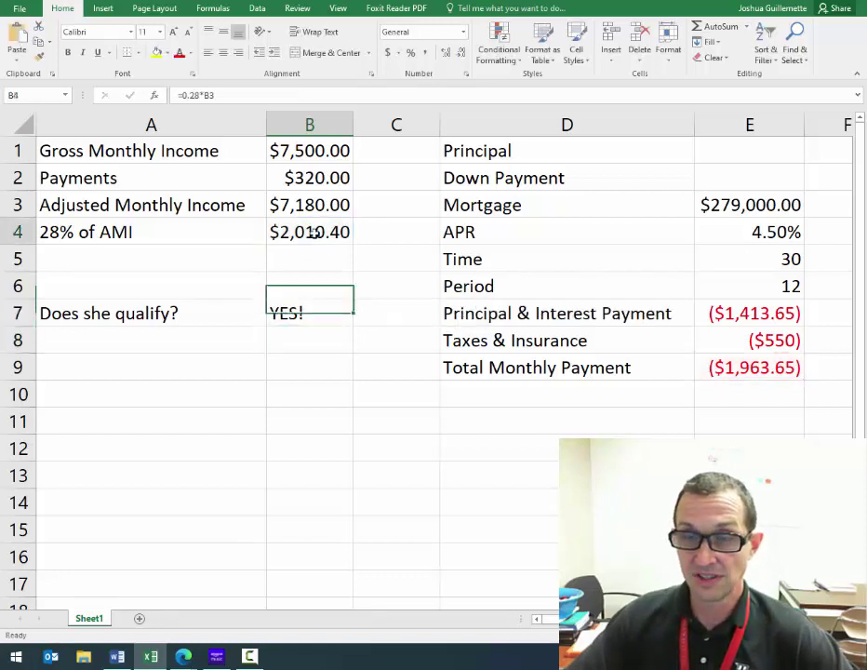
left_click(772, 369)
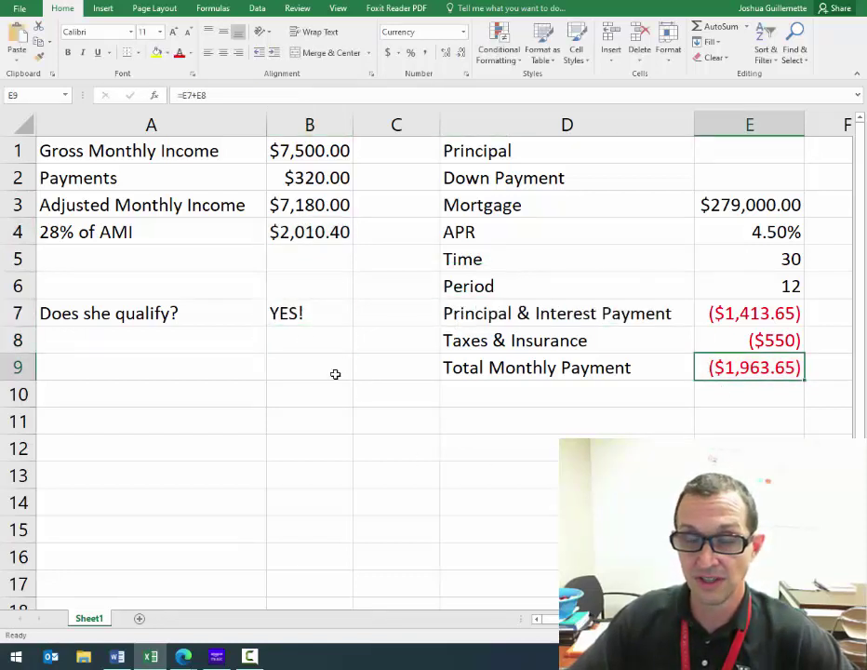
left_click(304, 314)
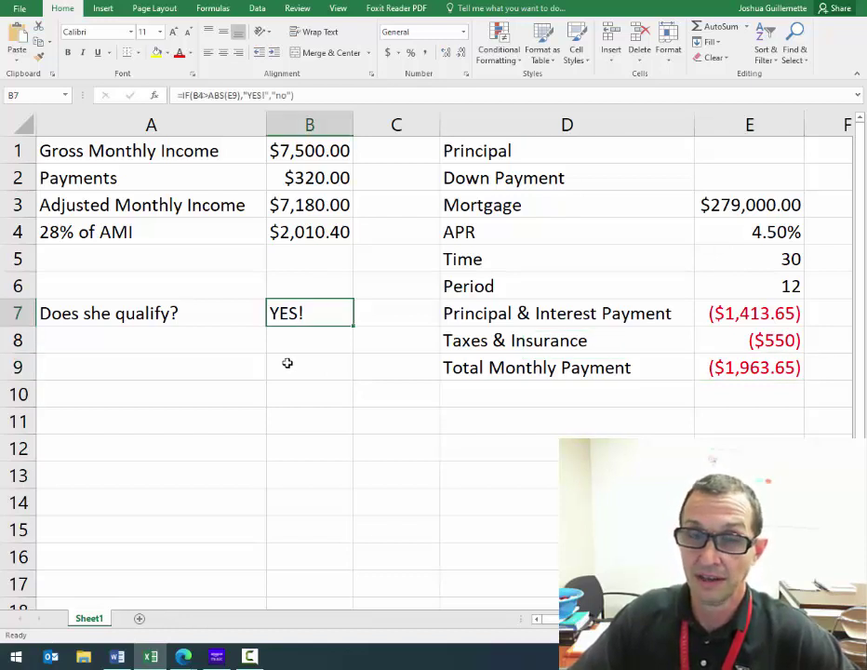
left_click(310, 234)
type("1800")
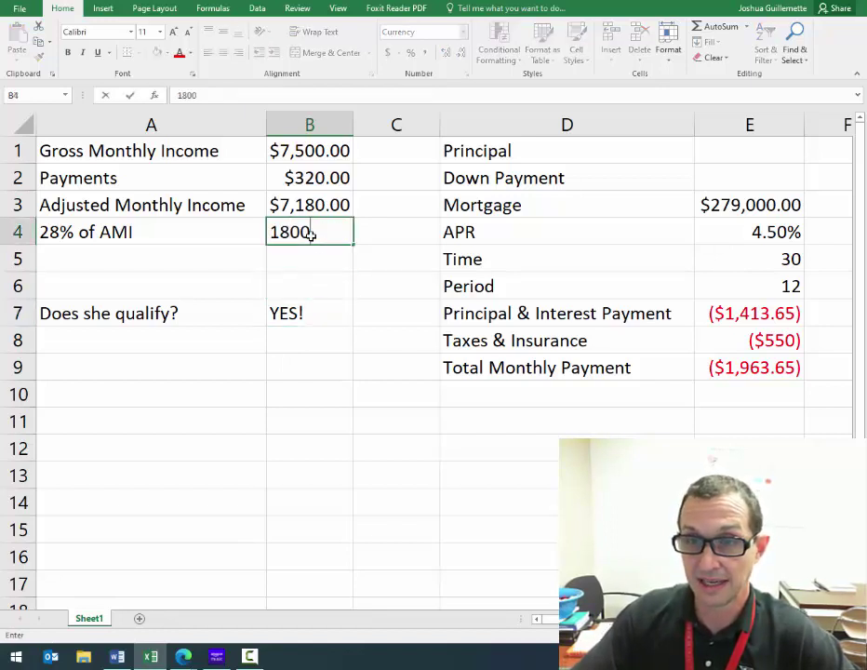
key("Return")
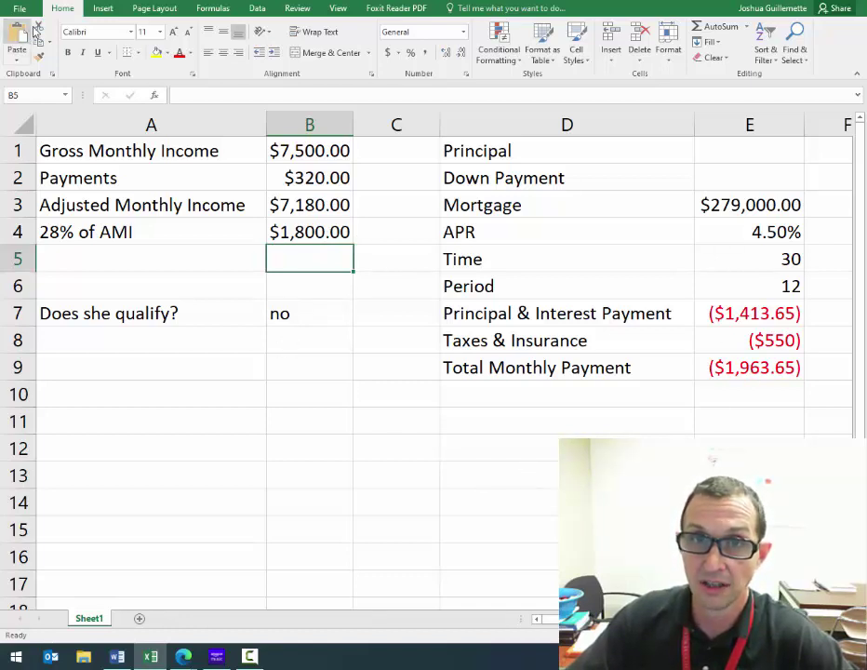
key("ctrl+z")
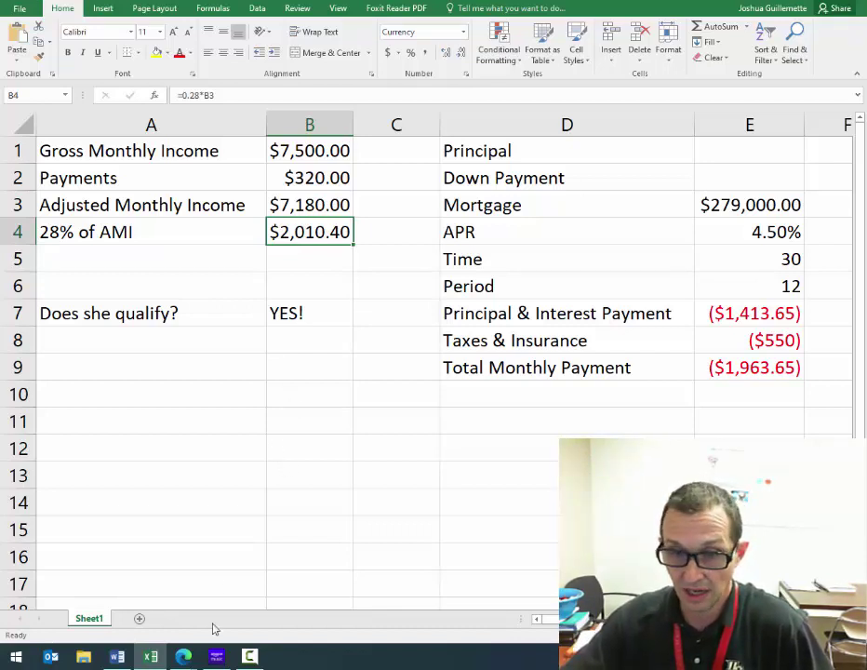
Step: Switch to the Word problem and add a :) smiley below the final question, leaving a blank line between them
left_click(117, 656)
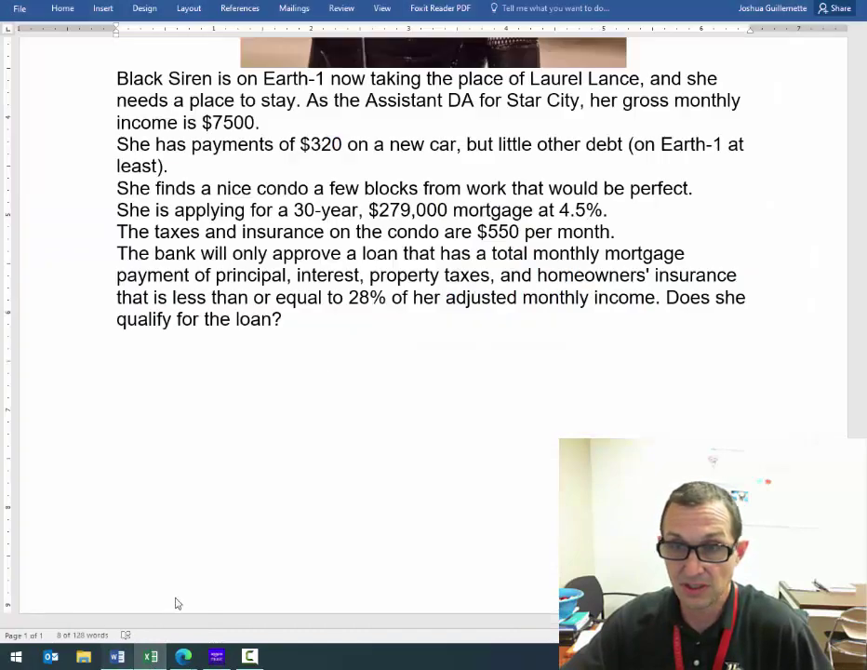
left_click(305, 335)
key("Return")
key("Return")
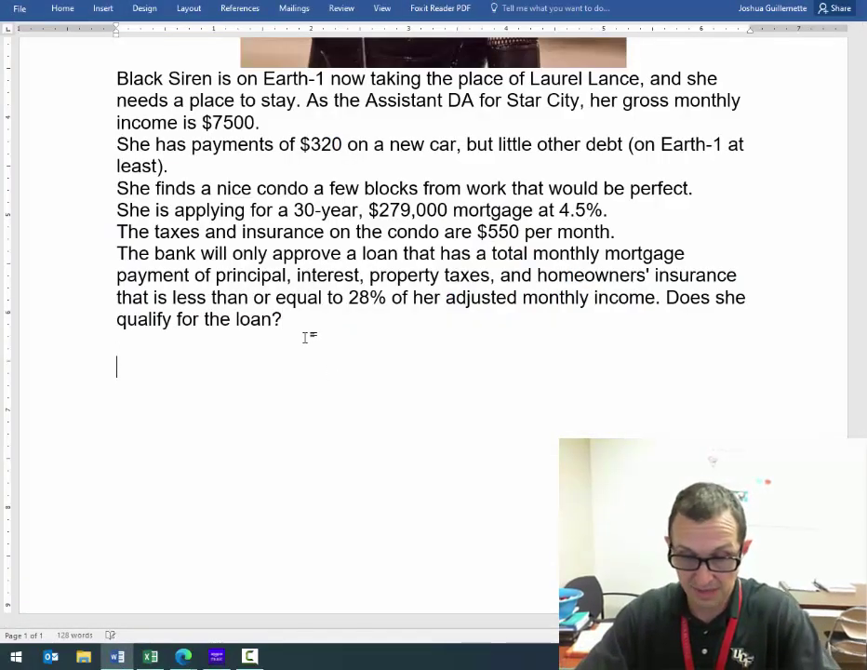
type(":)")
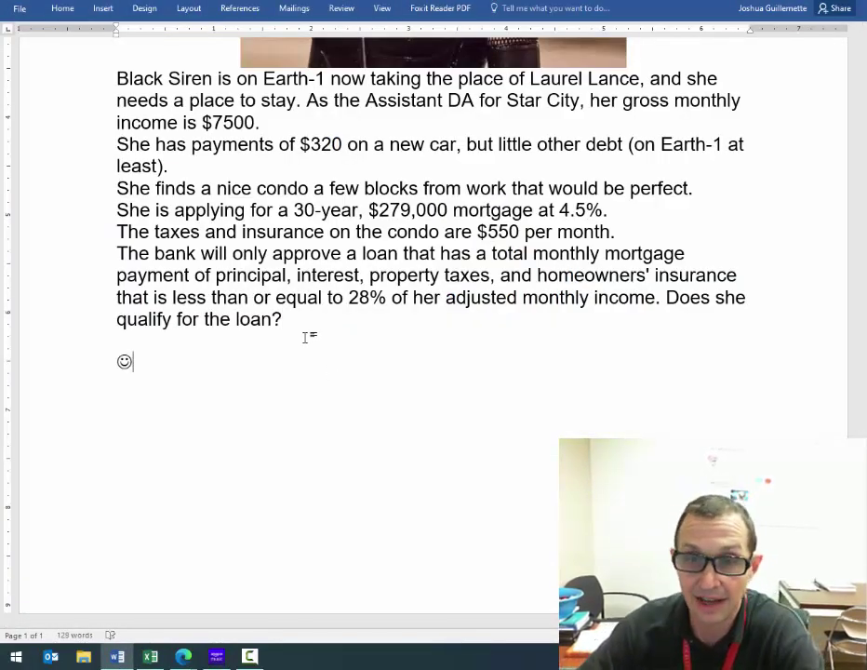